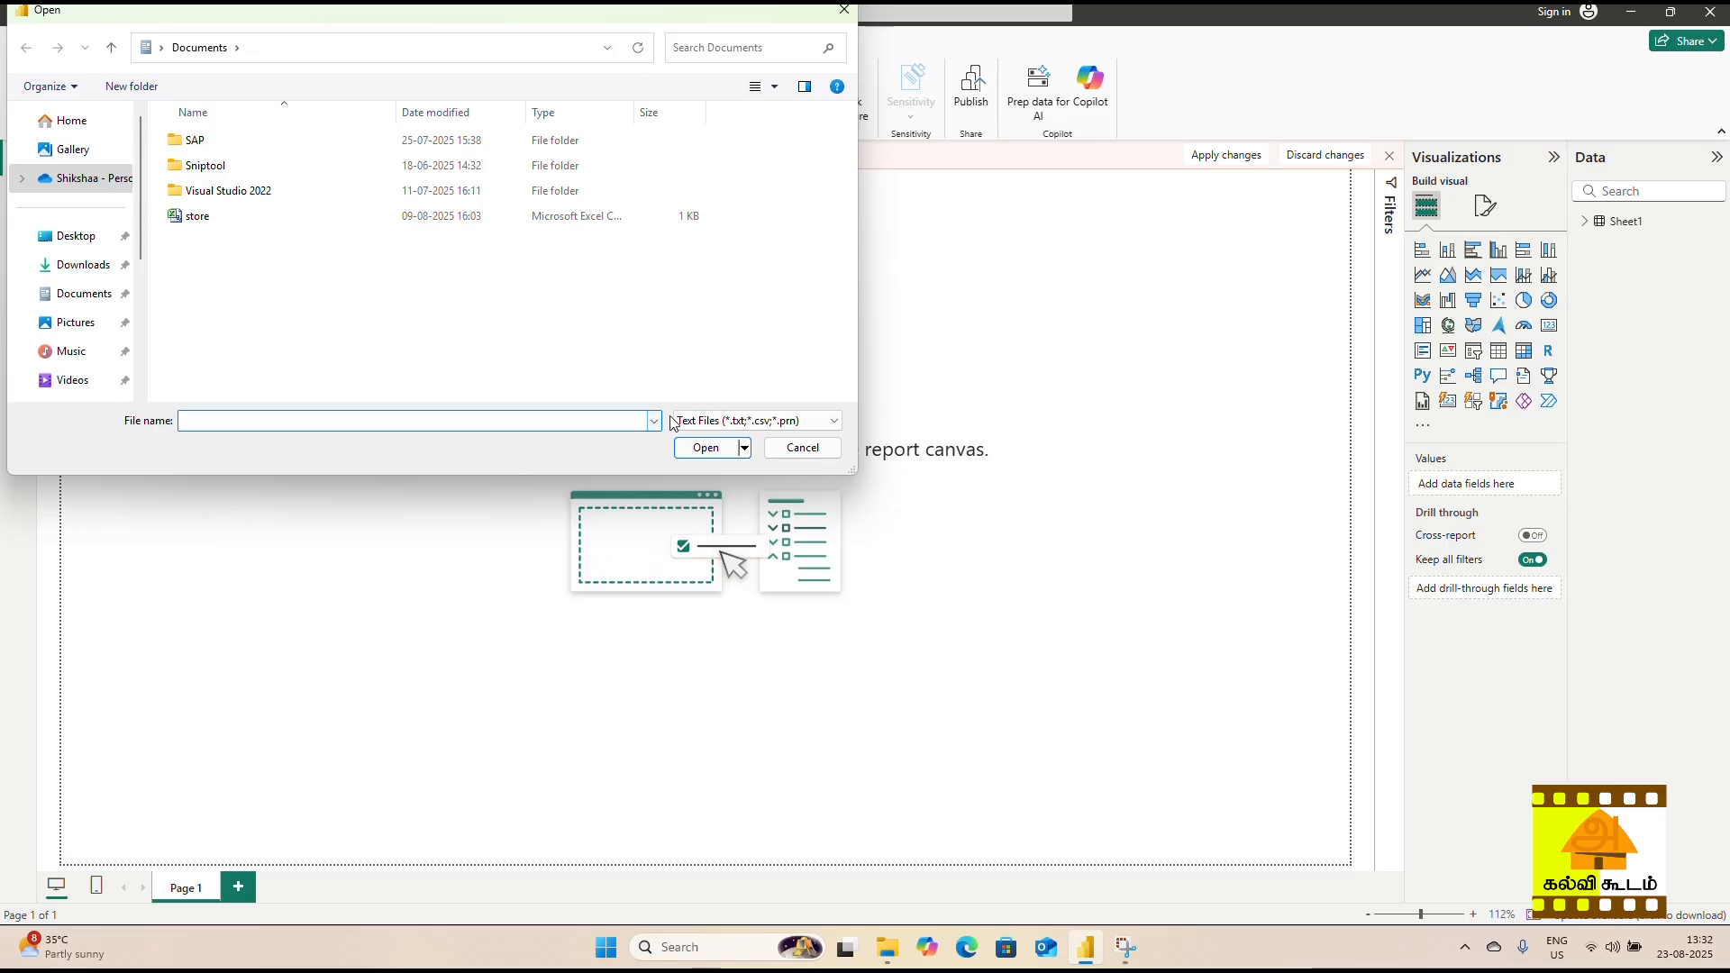
Step: Import the salesdata workbook with all file types listed, and open its Sheet1 for data transformation
{"action": "left_click", "coordinate": [690, 421]}
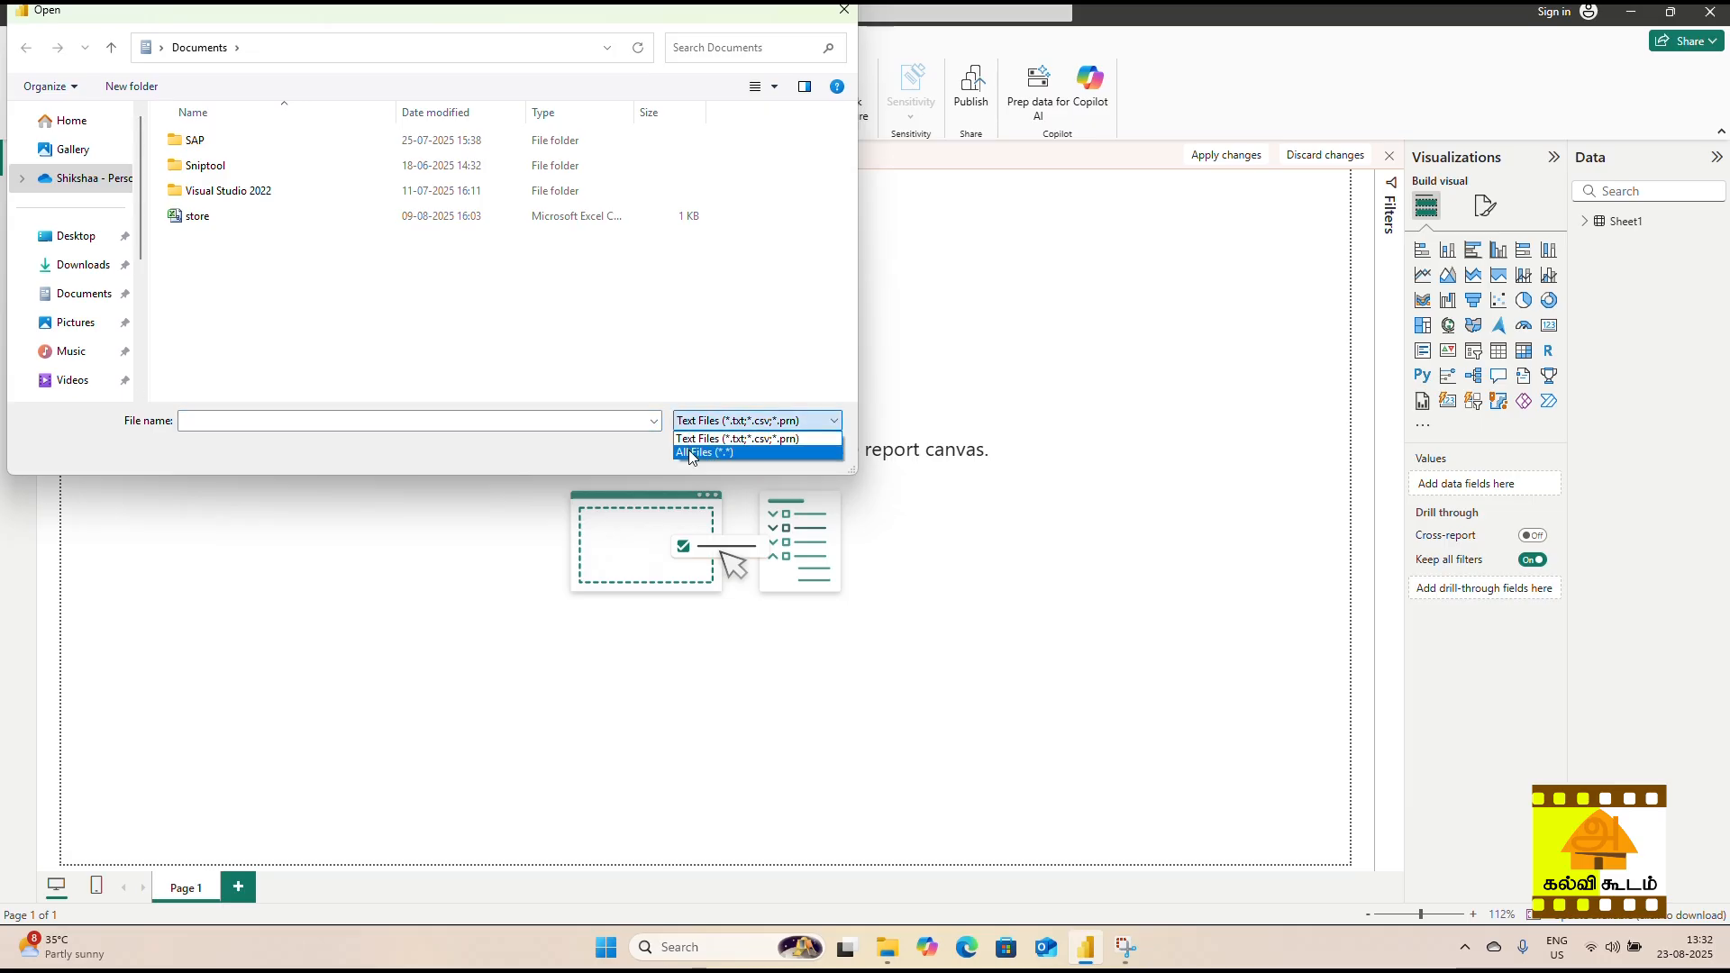
{"action": "left_click", "coordinate": [693, 453]}
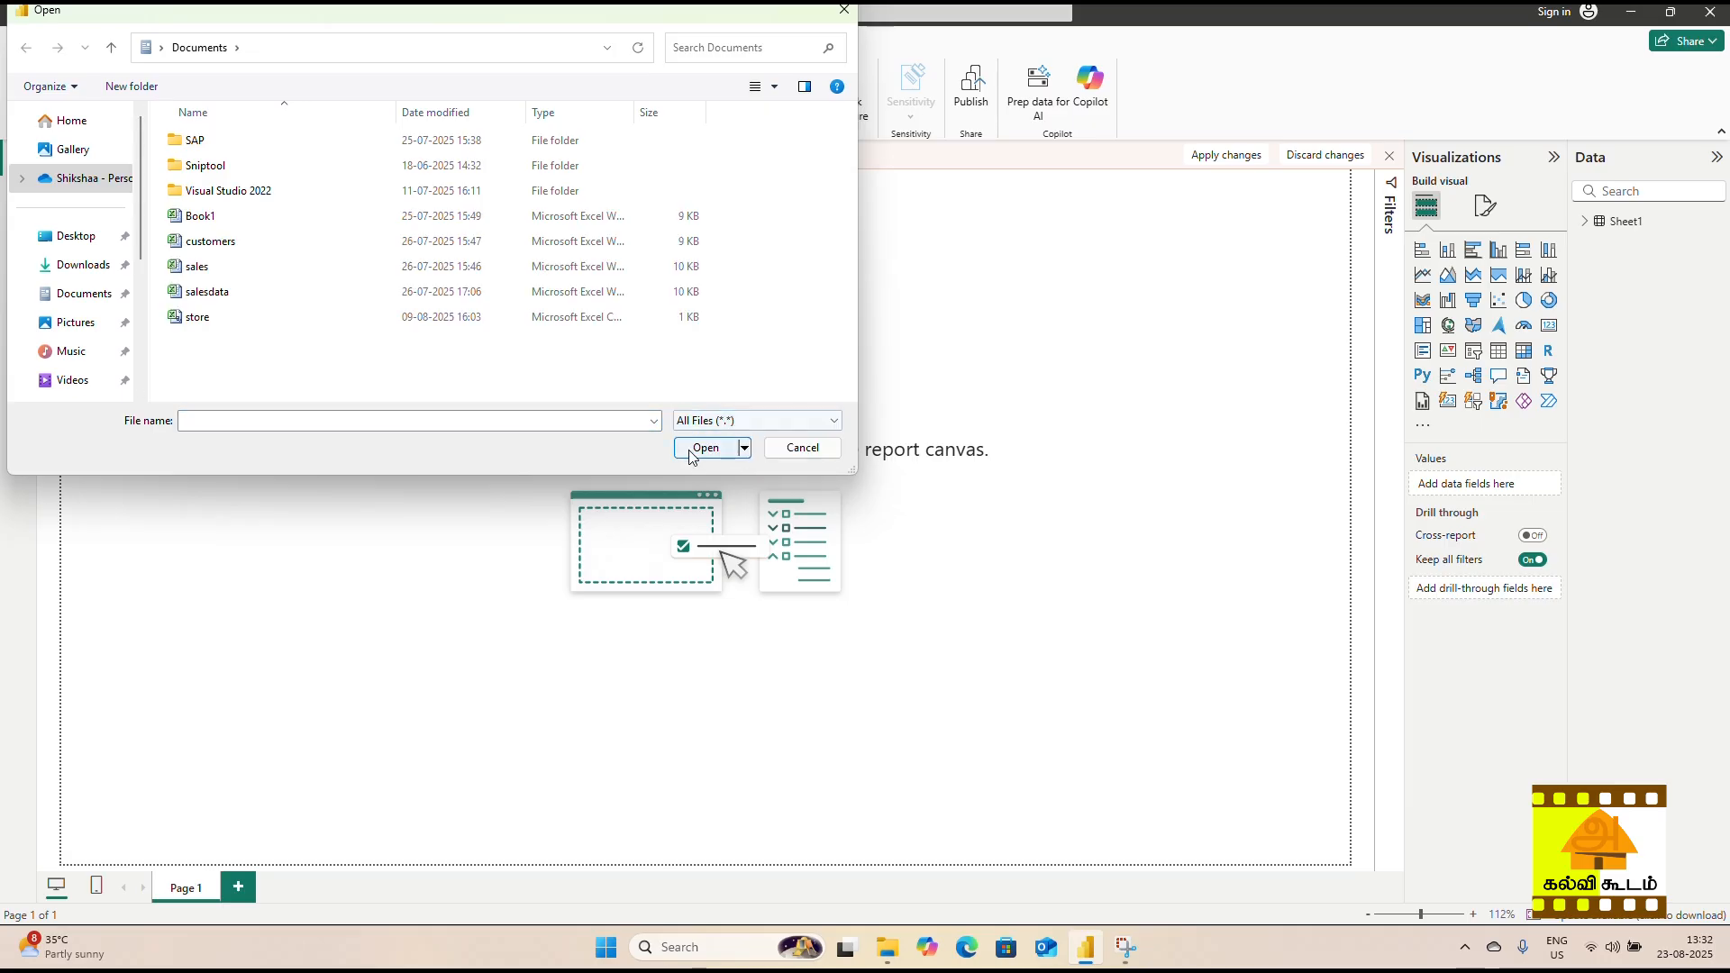
{"action": "left_click", "coordinate": [221, 298]}
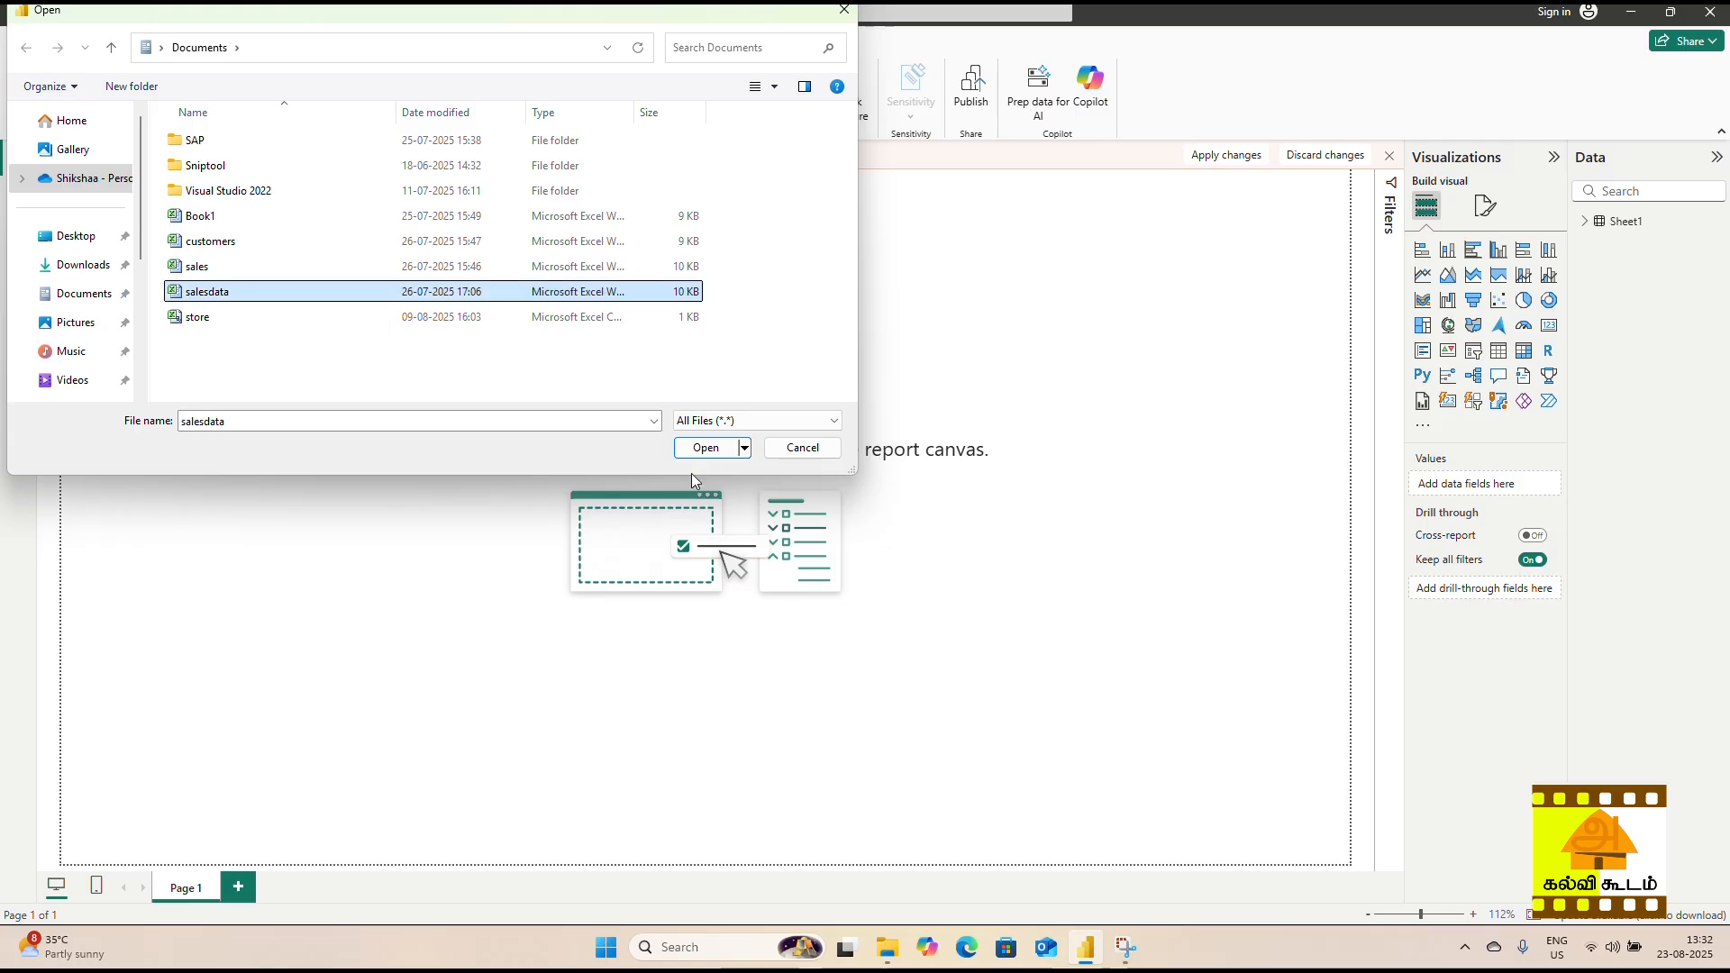
{"action": "left_click", "coordinate": [702, 448]}
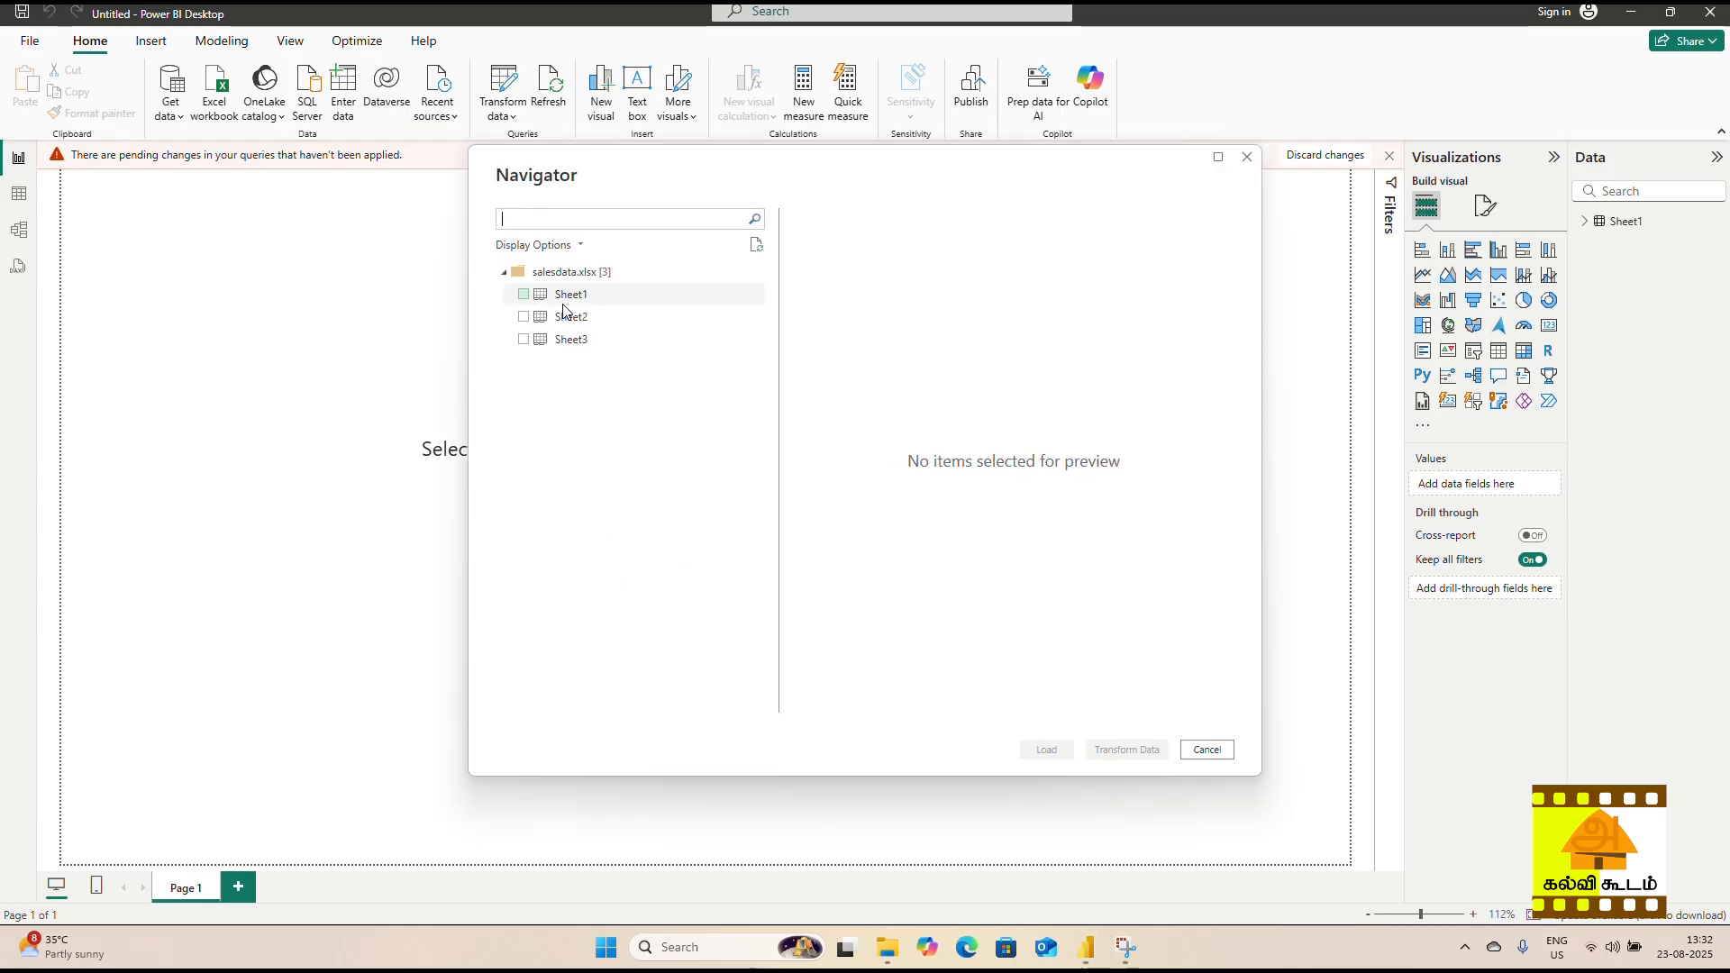
{"action": "left_click", "coordinate": [524, 295]}
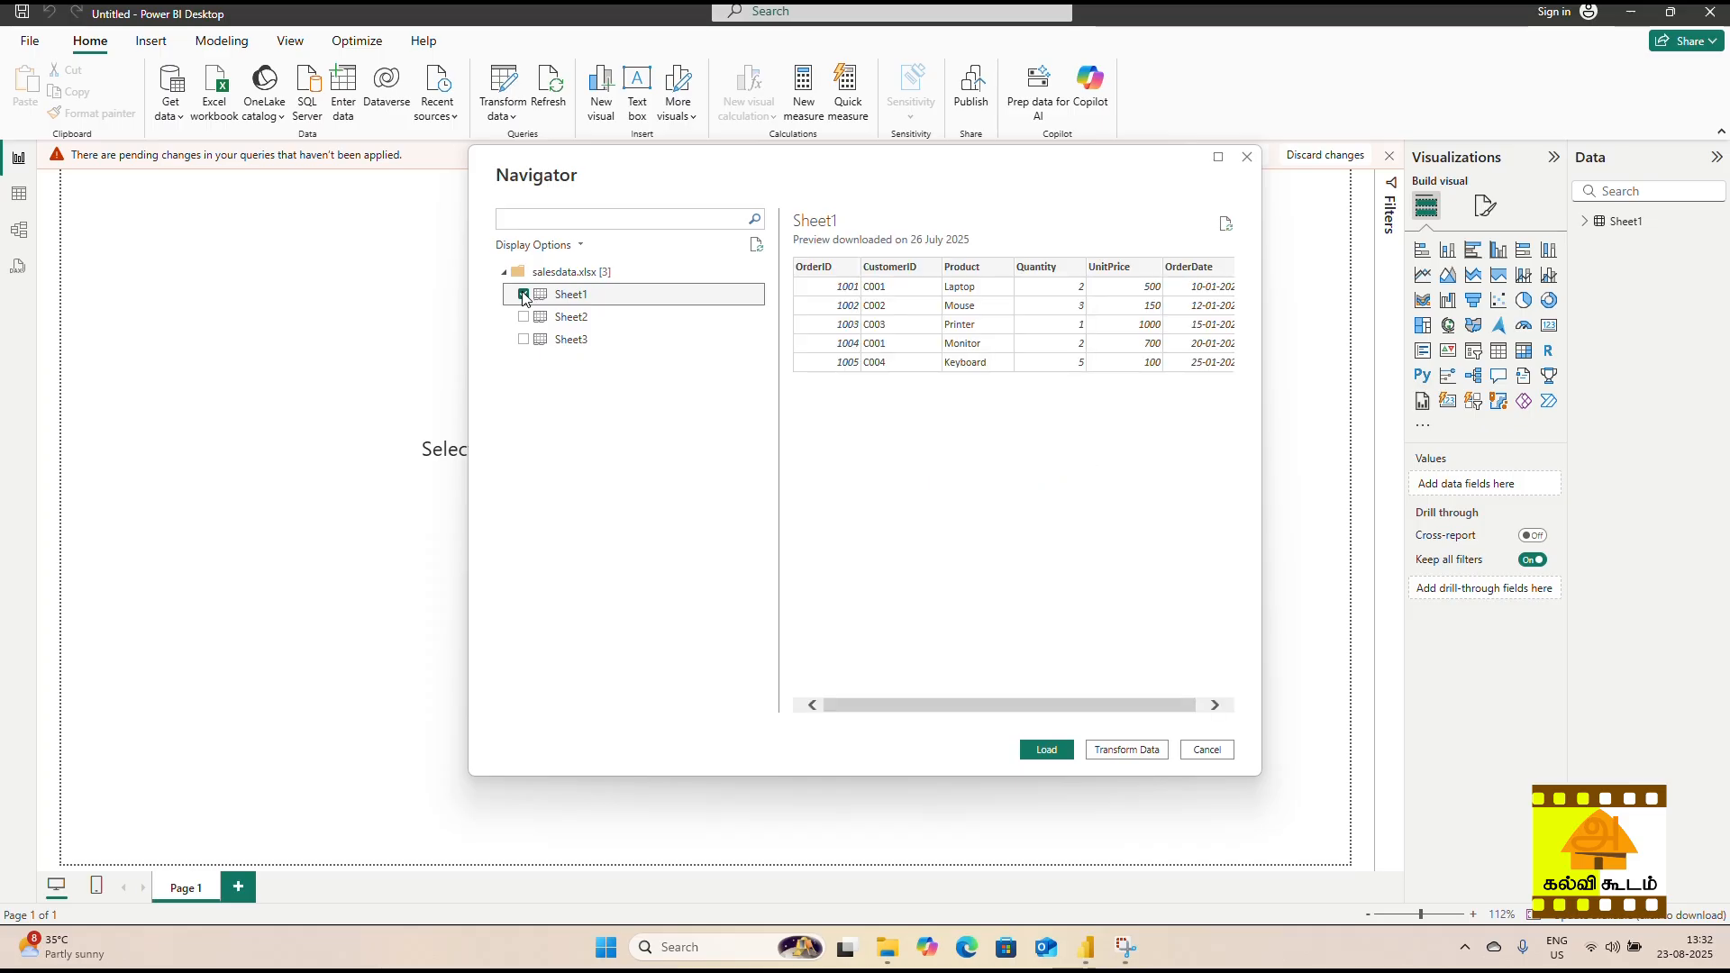
{"action": "left_click", "coordinate": [1126, 751]}
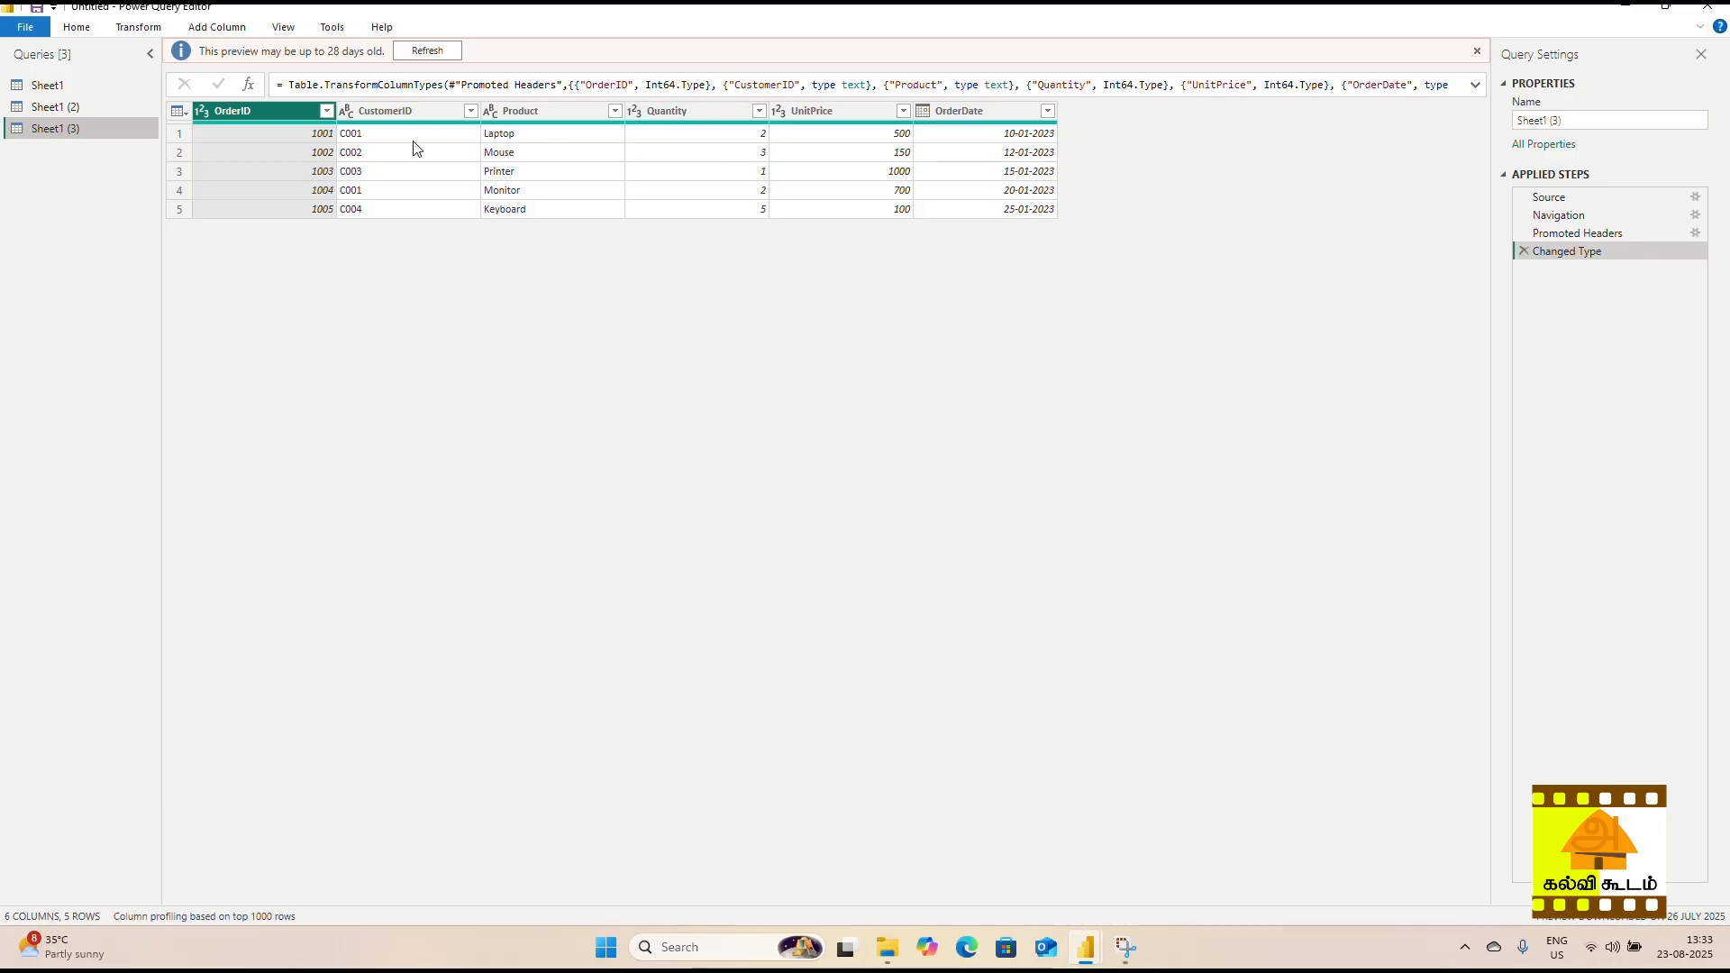
Step: Remove the CustomerID column from the Sheet1 (3) query
{"action": "left_click", "coordinate": [419, 110]}
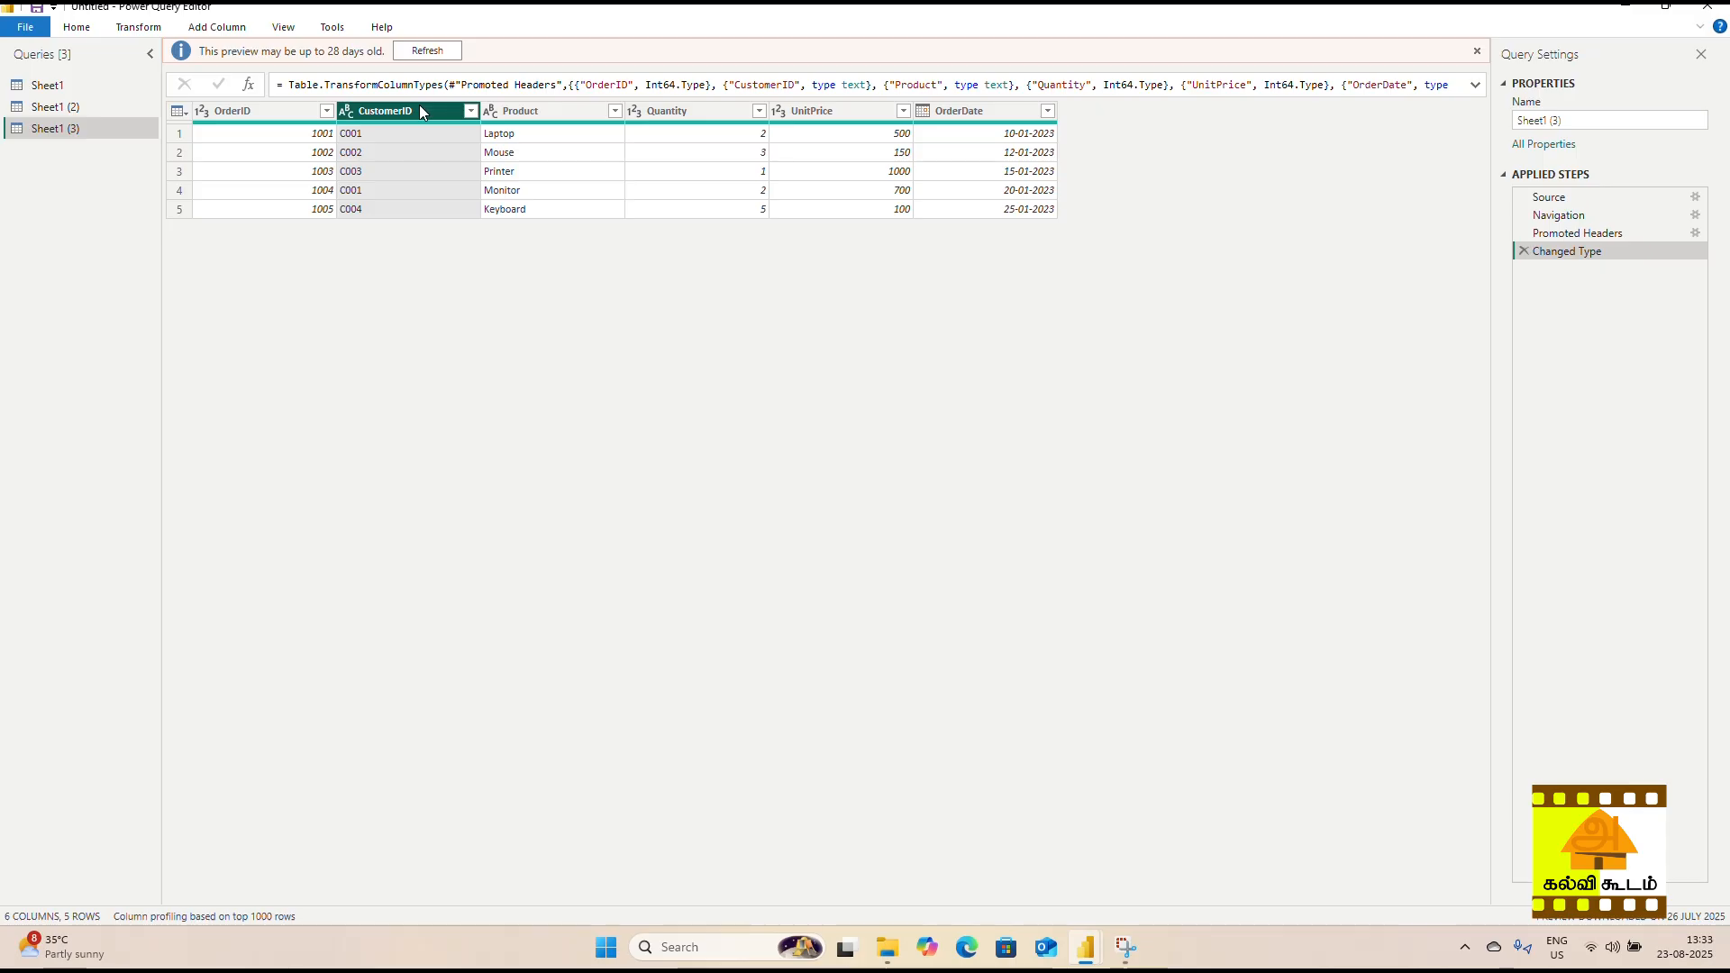
{"action": "left_click", "coordinate": [88, 28]}
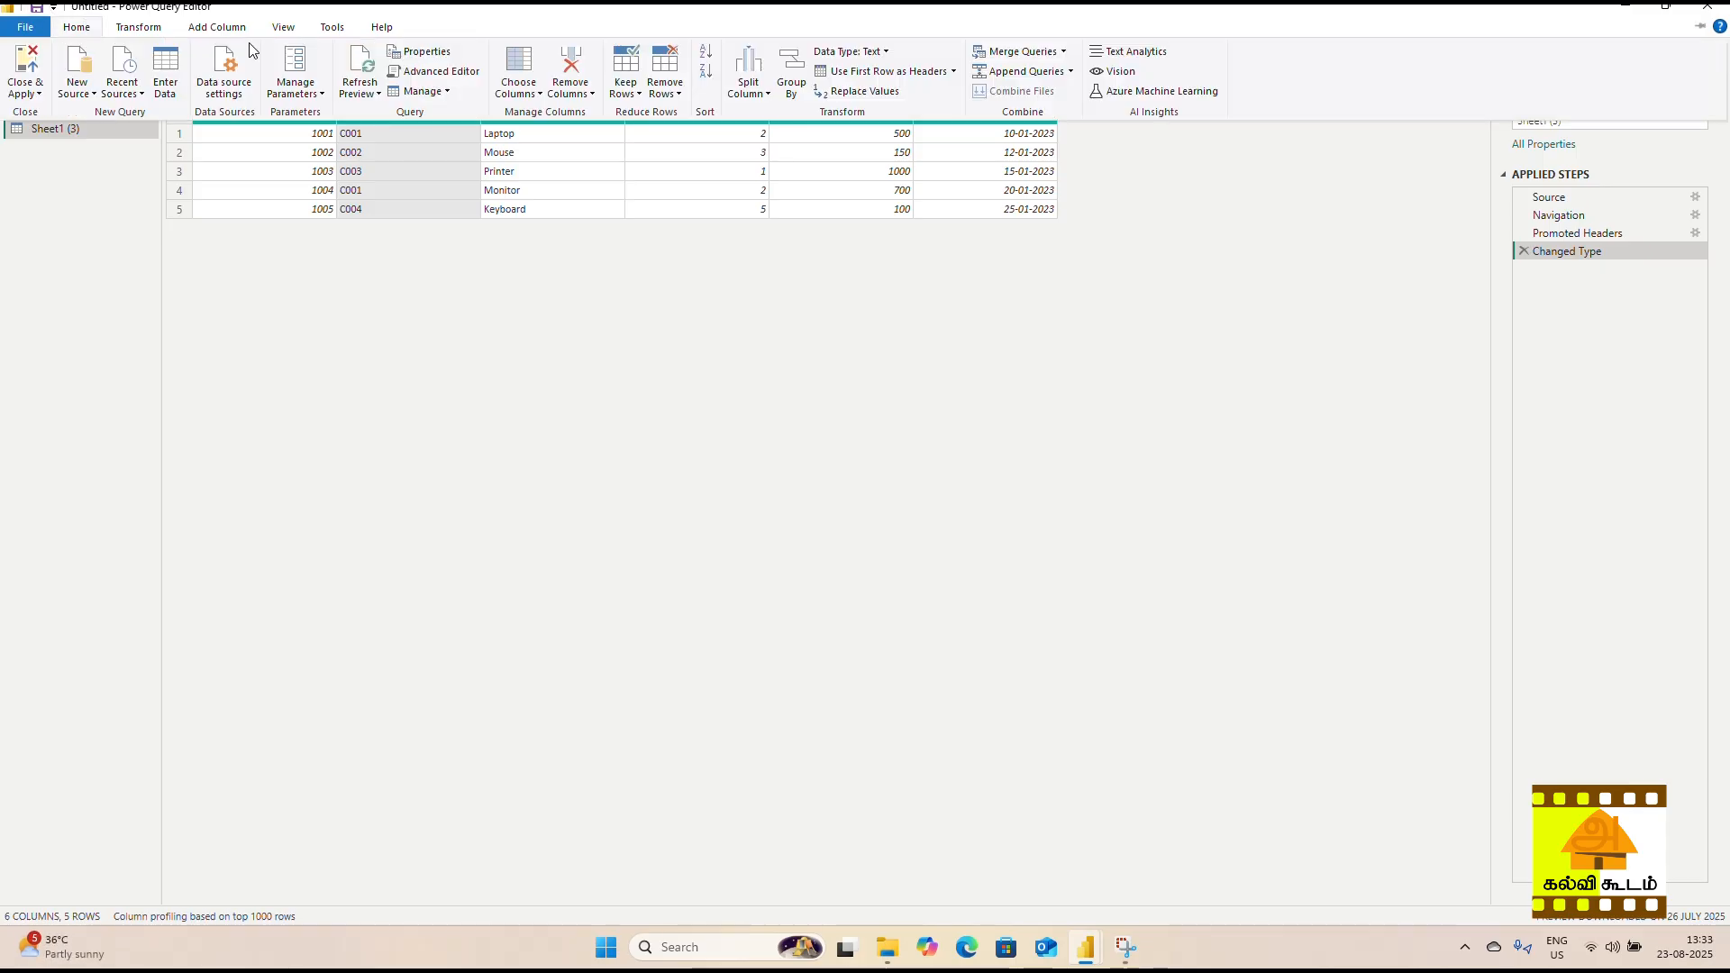
{"action": "left_click", "coordinate": [576, 90]}
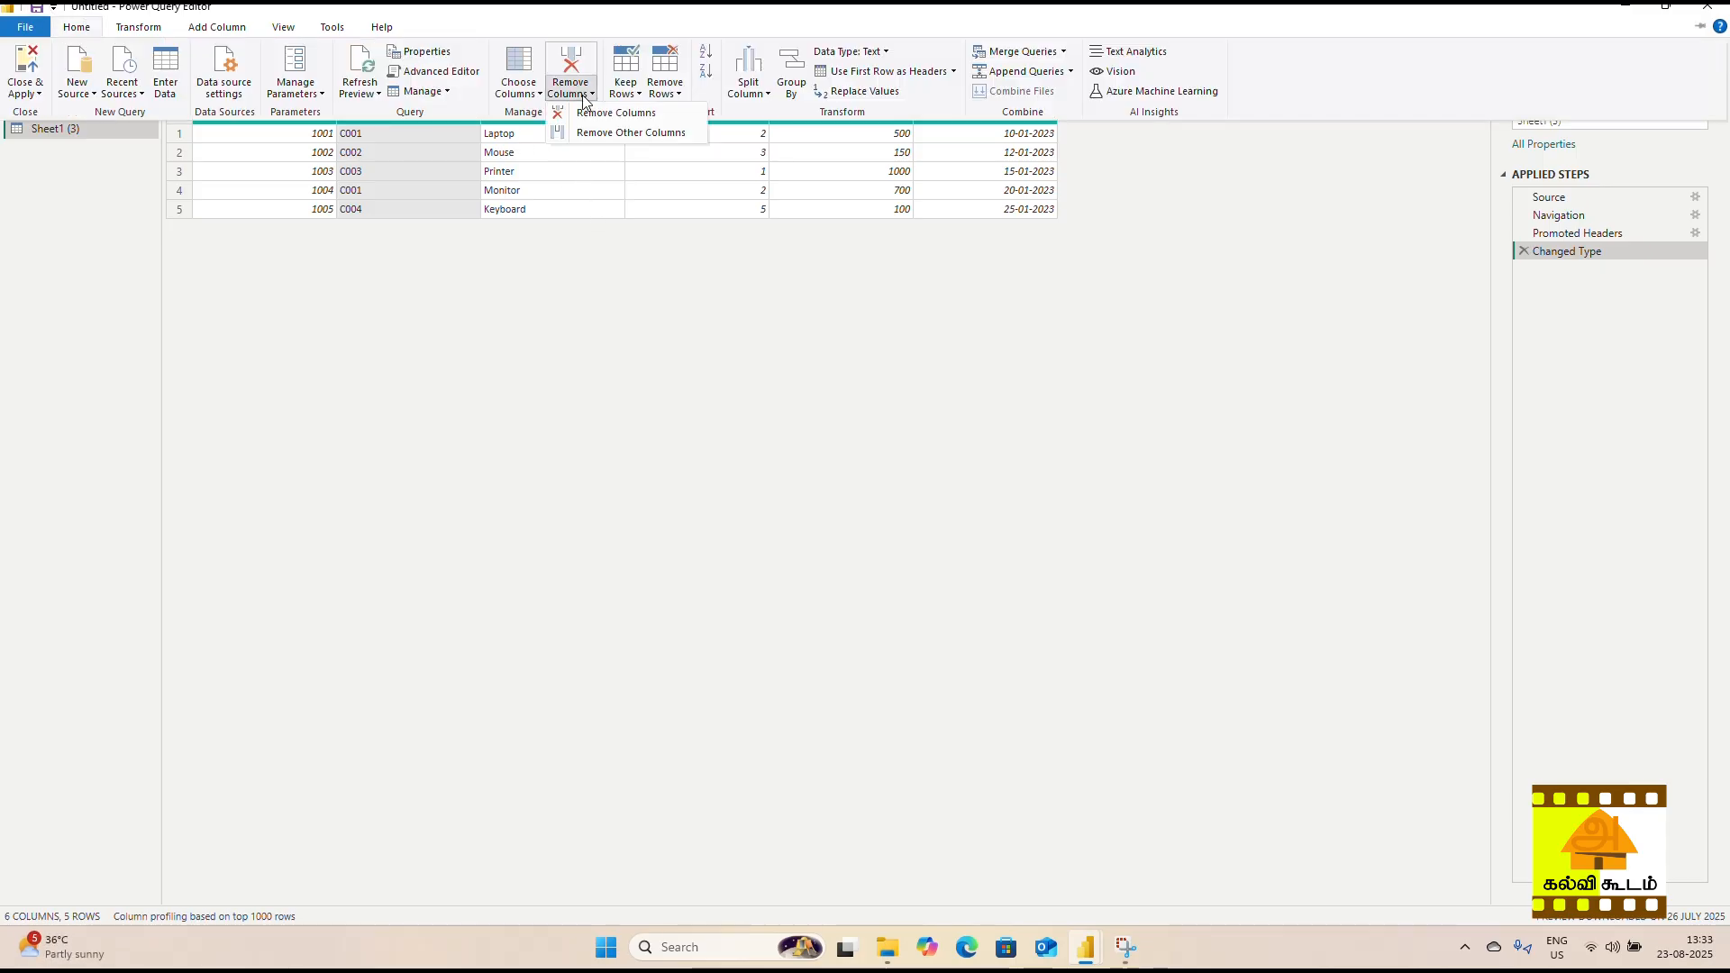
{"action": "left_click", "coordinate": [611, 117]}
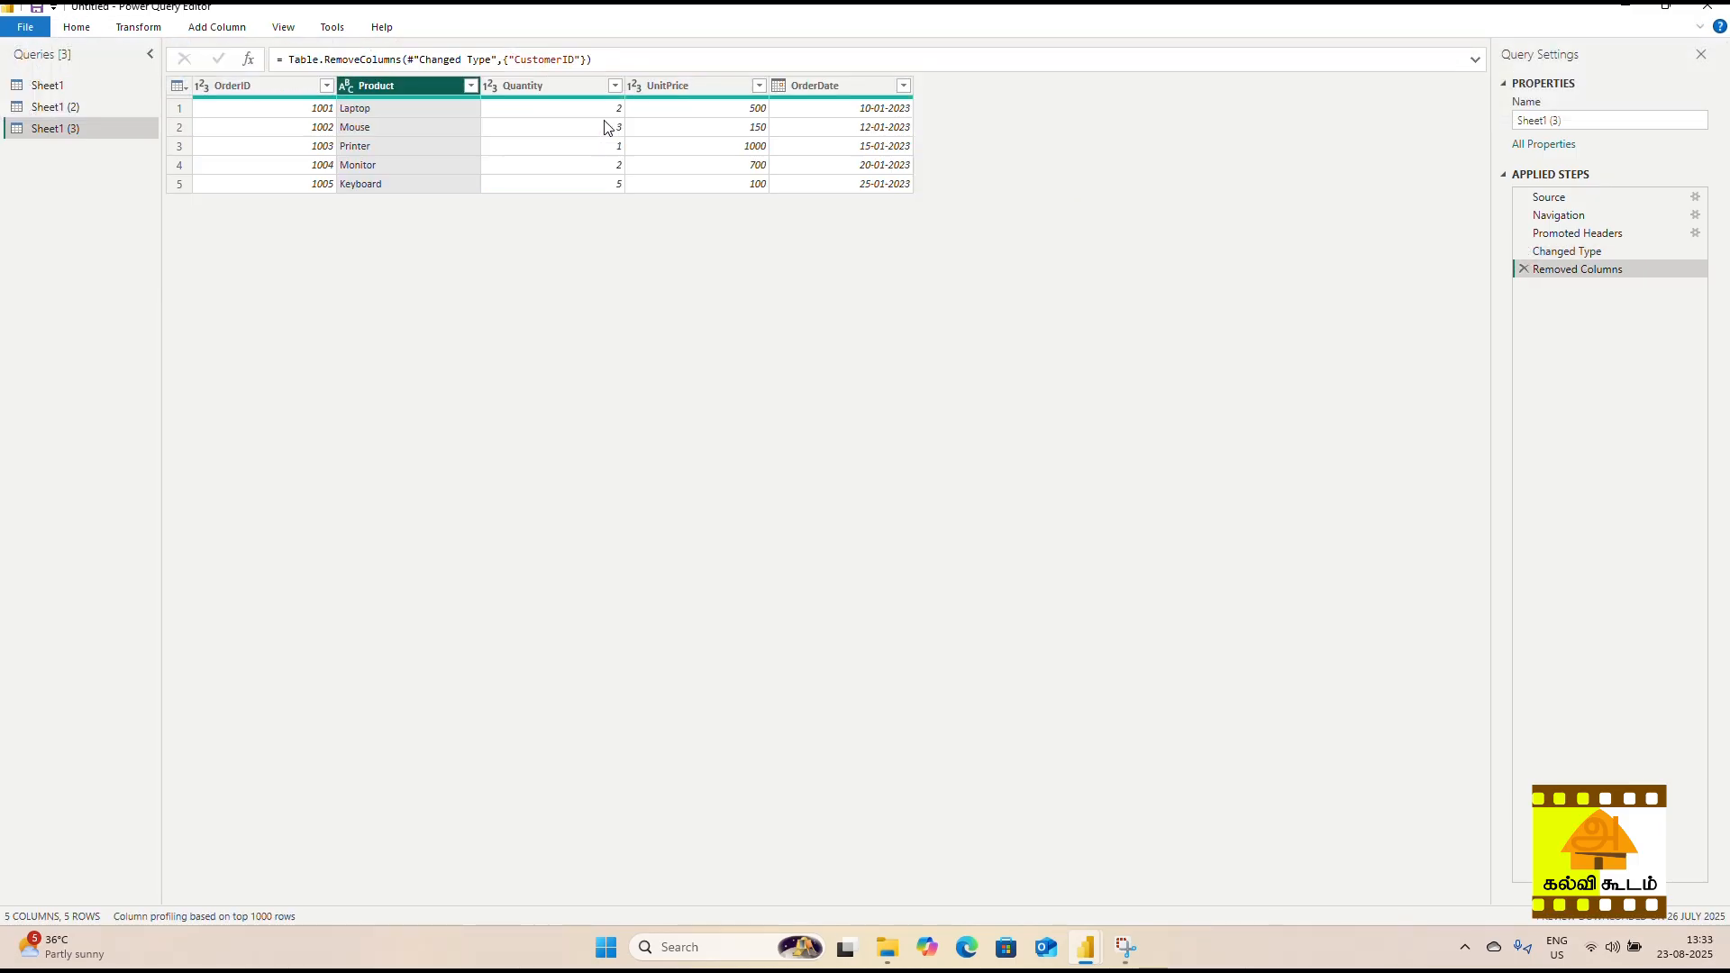
Step: Rename the OrderID column as OrderNumber
{"action": "left_click", "coordinate": [264, 84]}
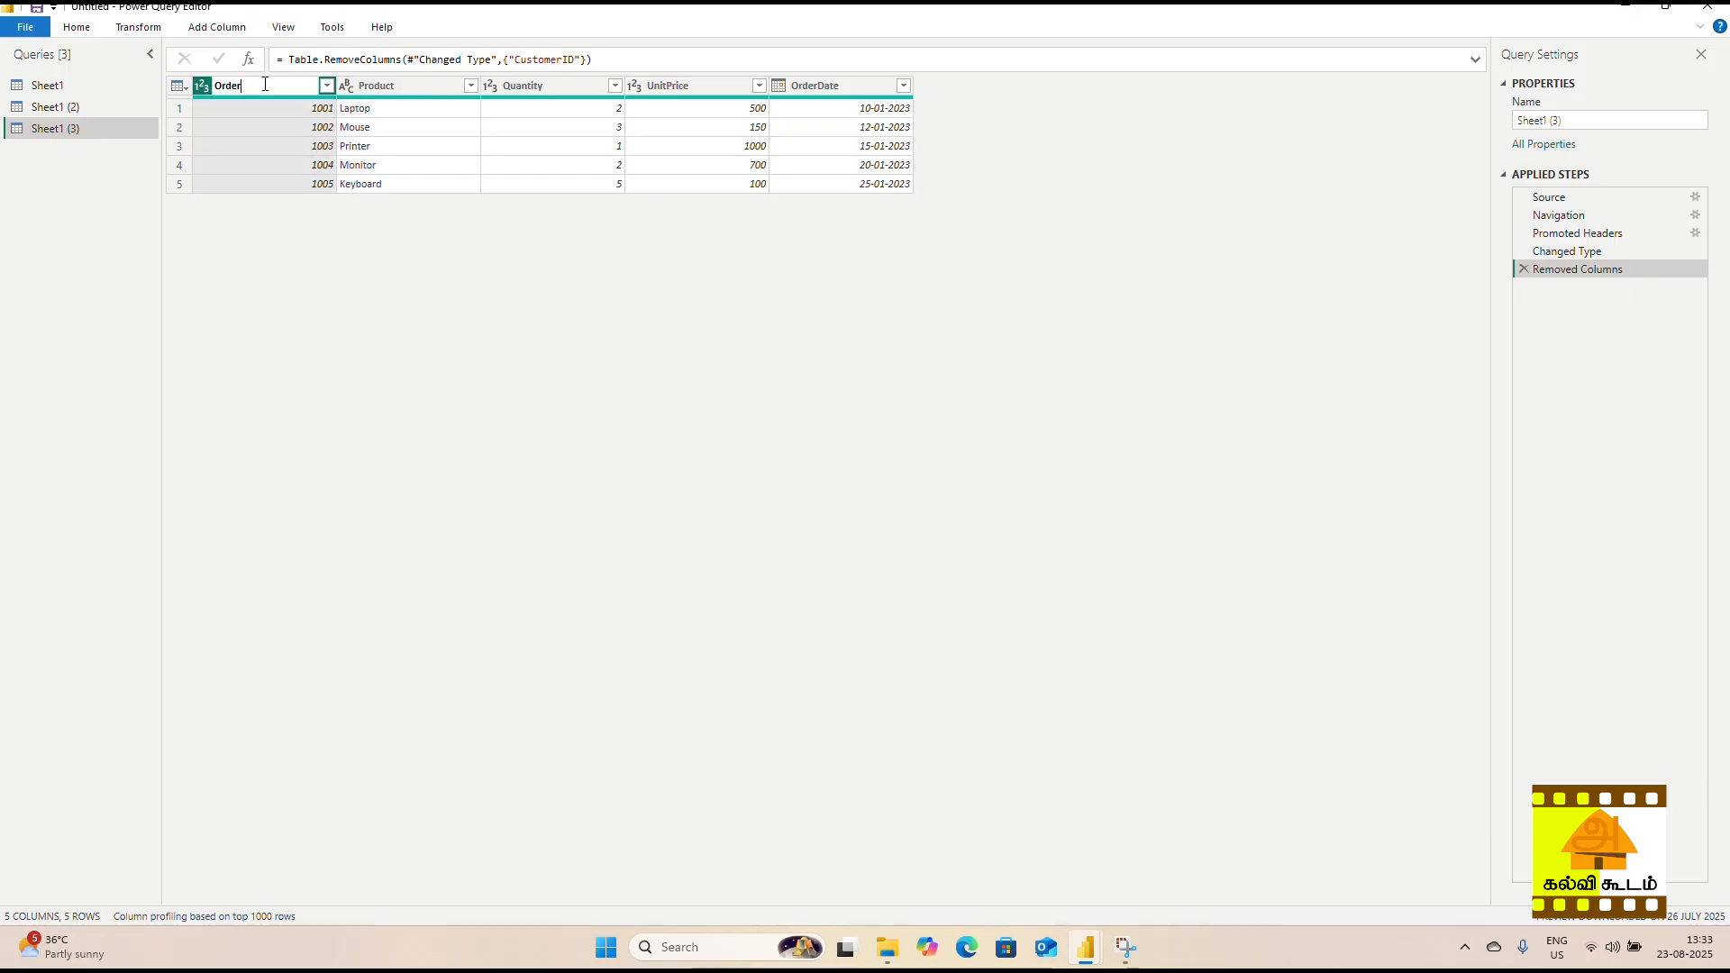
{"action": "type", "text": "OrderNumber"}
{"action": "key", "text": "Return"}
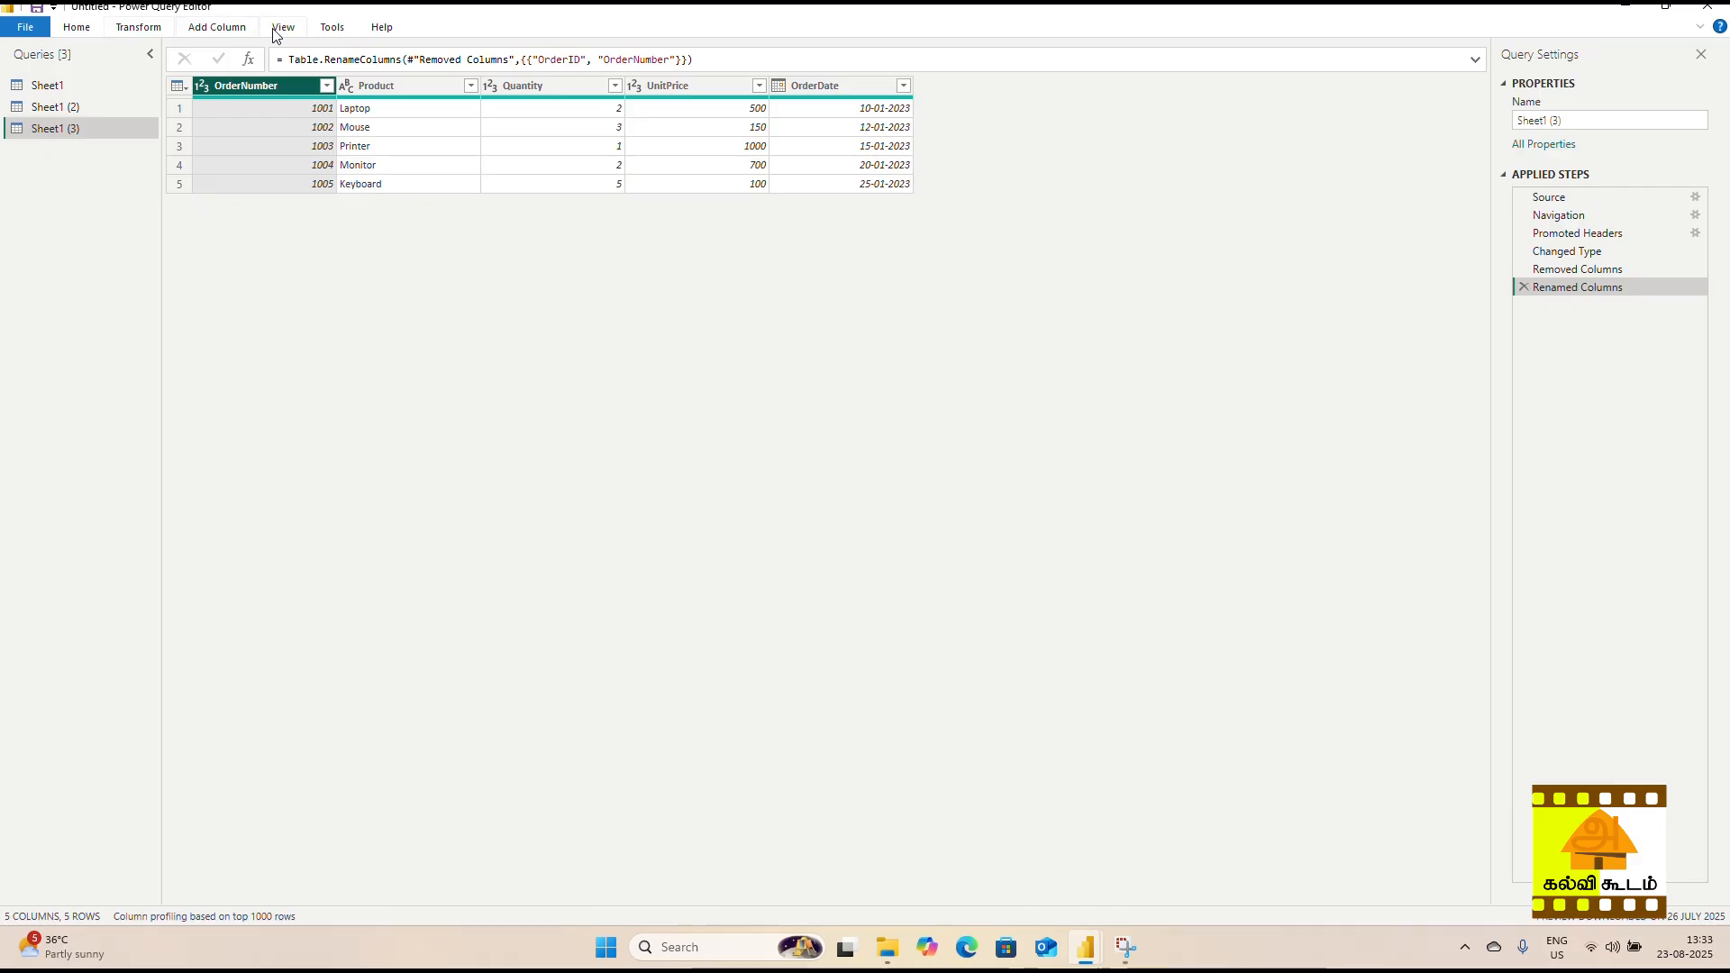
Step: Start a new custom column and name it Total
{"action": "left_click", "coordinate": [219, 29]}
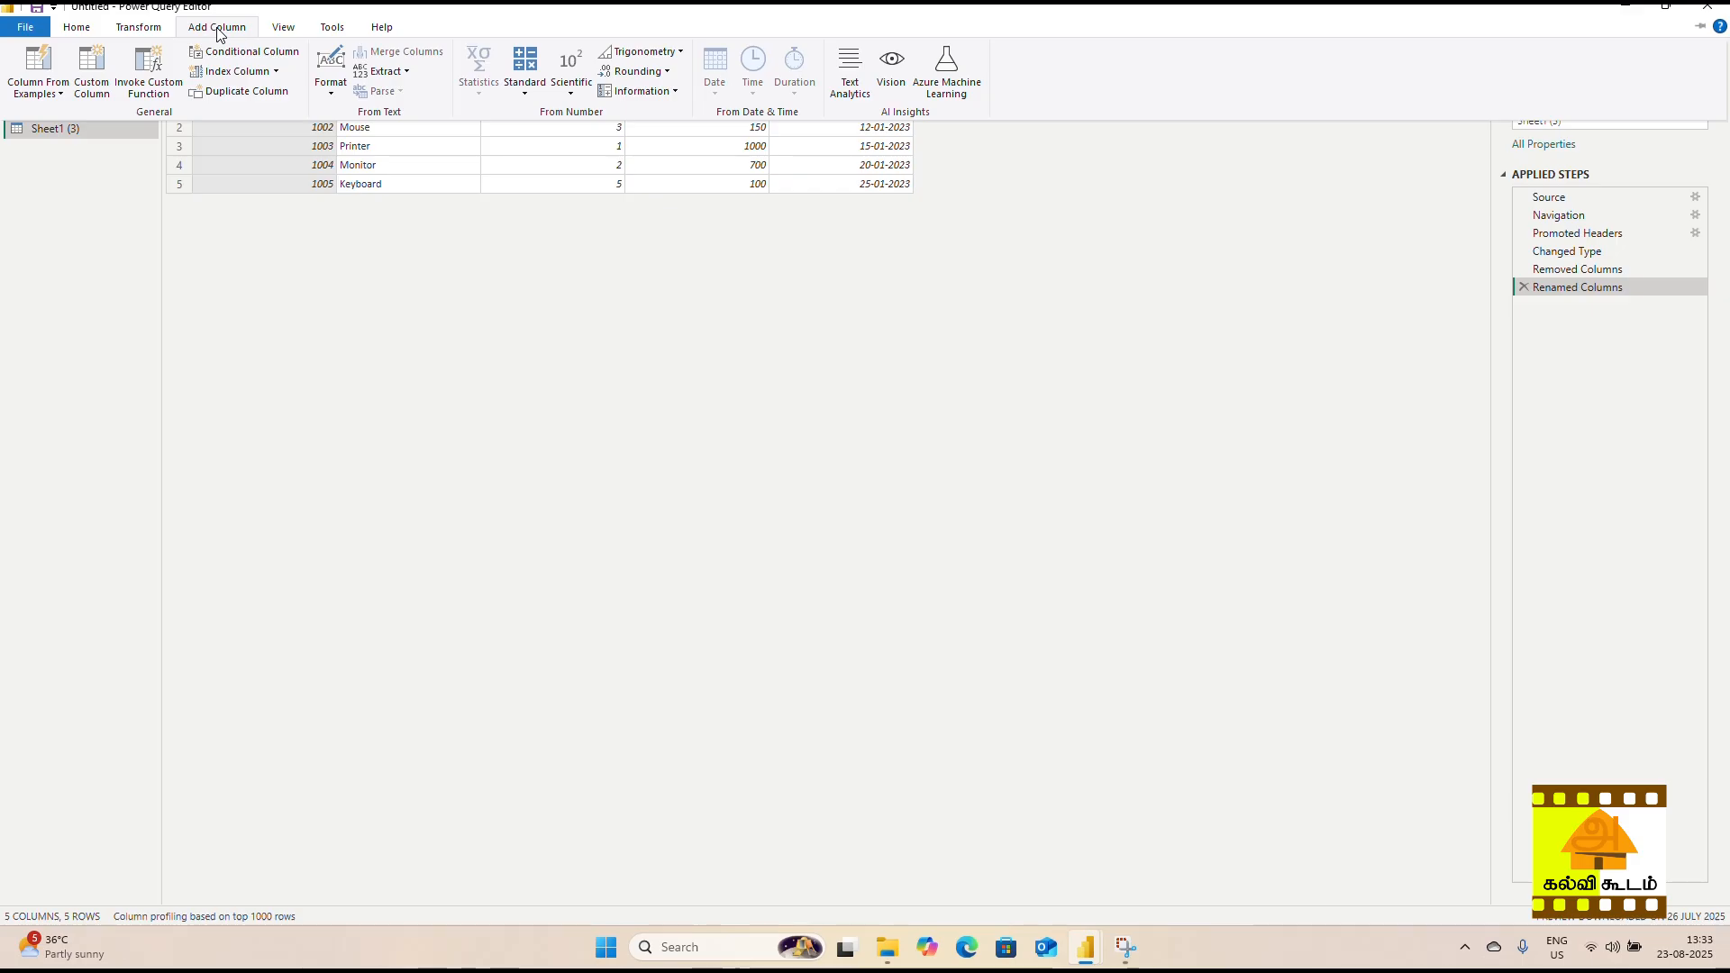
{"action": "left_click", "coordinate": [96, 90]}
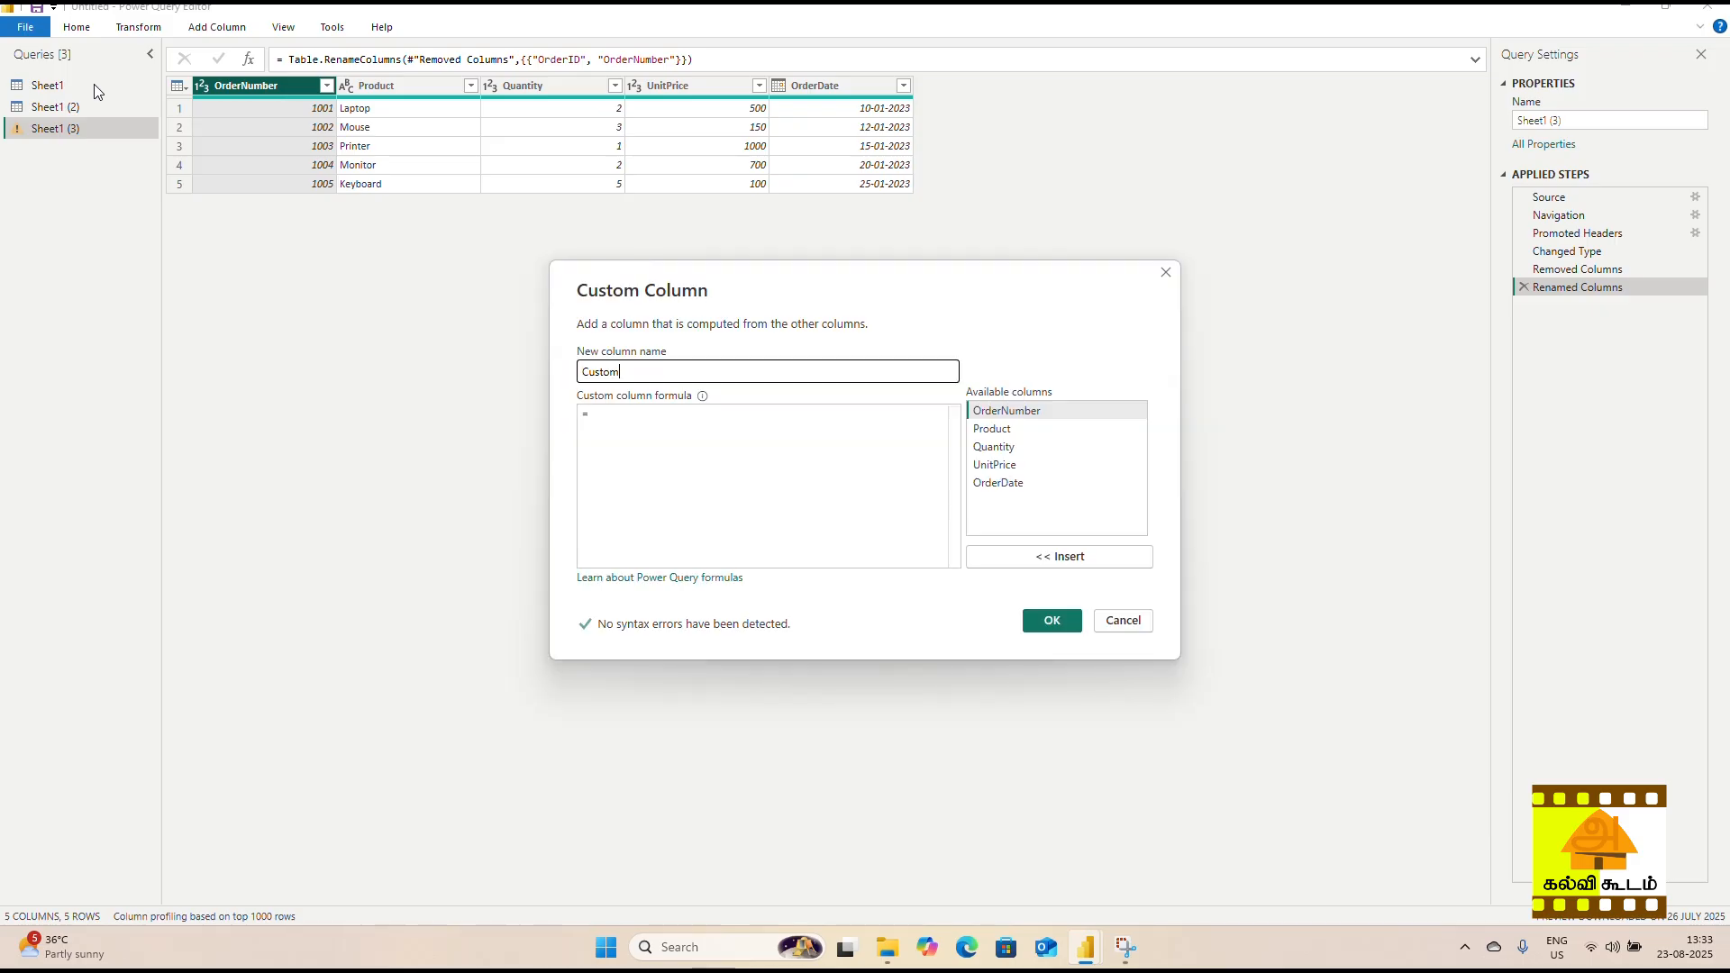
{"action": "key", "text": "BackSpace"}
{"action": "key", "text": "BackSpace"}
{"action": "key", "text": "BackSpace"}
{"action": "key", "text": "BackSpace"}
{"action": "key", "text": "BackSpace"}
{"action": "key", "text": "BackSpace"}
{"action": "type", "text": "Total"}
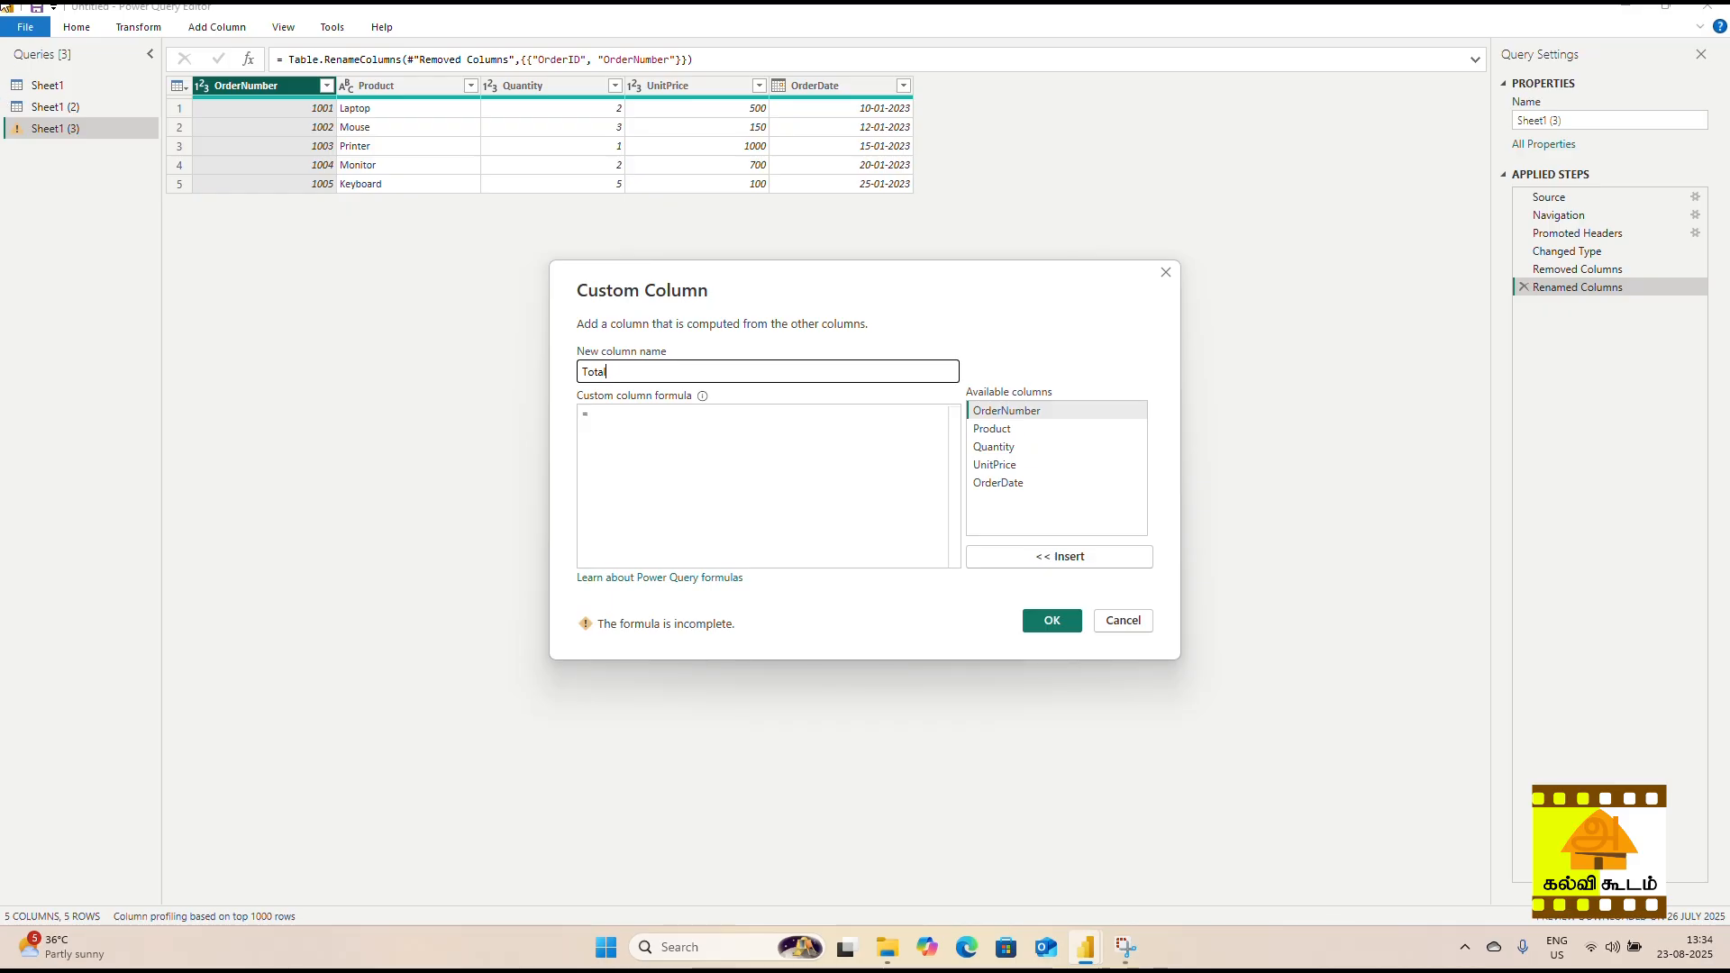
Step: Define the custom column's formula as [Quantity]*[UnitPrice] and create the column
{"action": "left_click", "coordinate": [618, 428]}
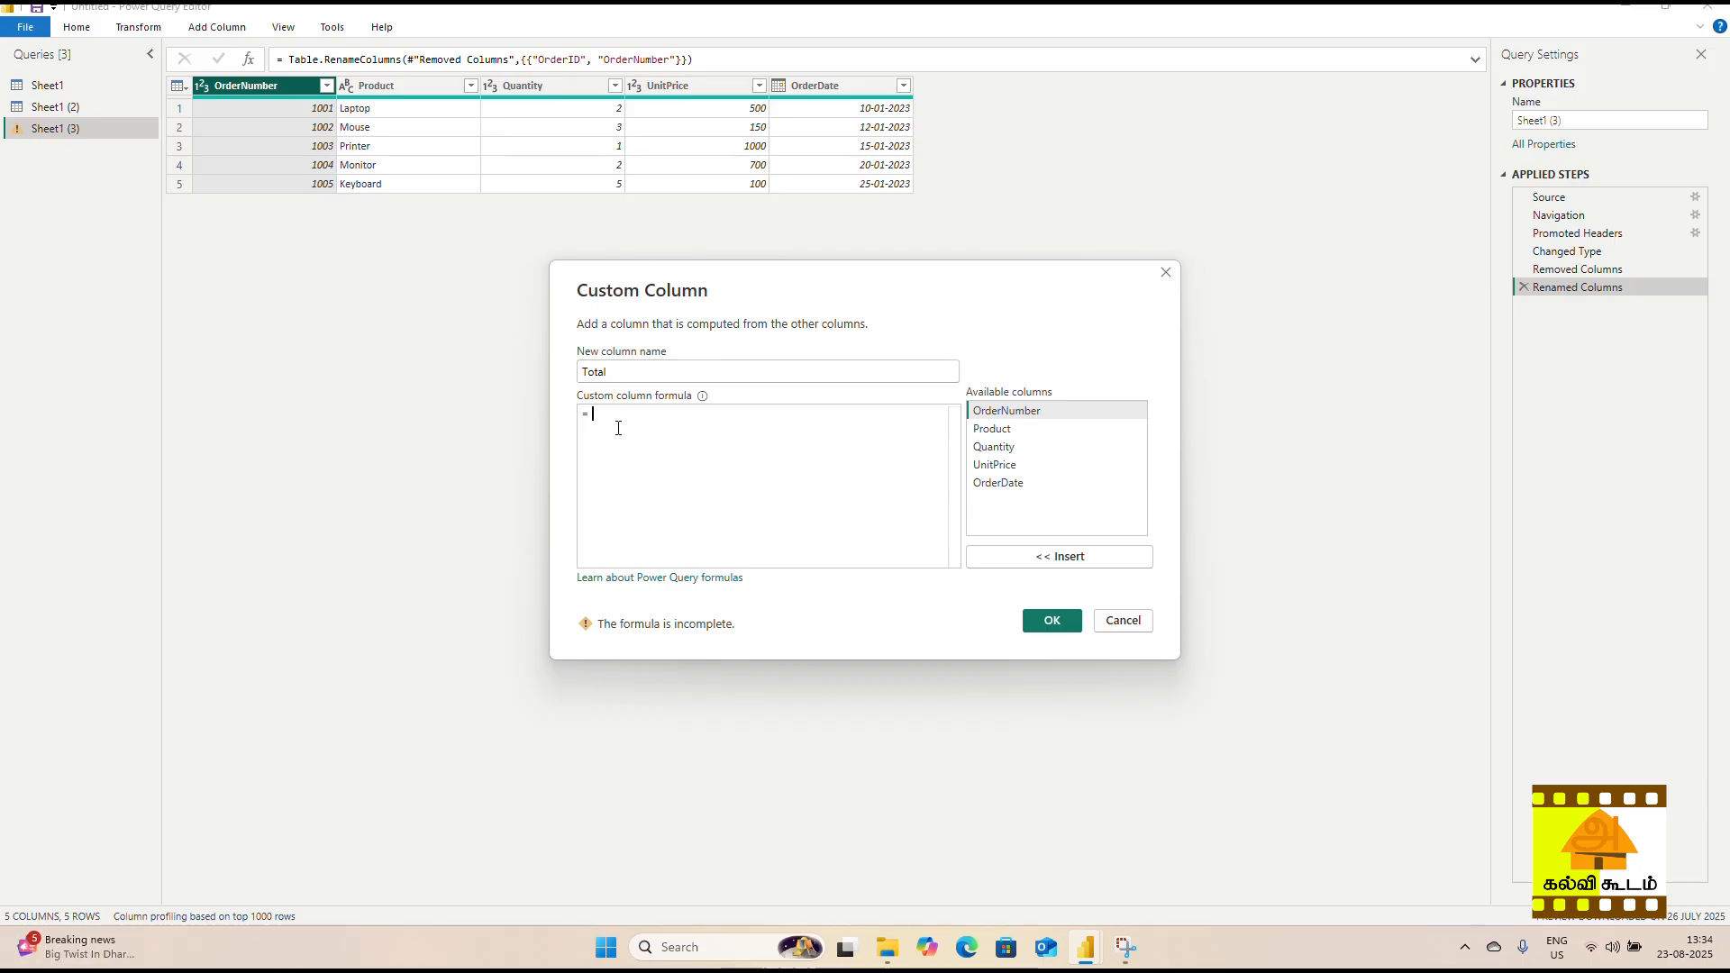
{"action": "left_click", "coordinate": [994, 448]}
{"action": "double_click", "coordinate": [994, 448]}
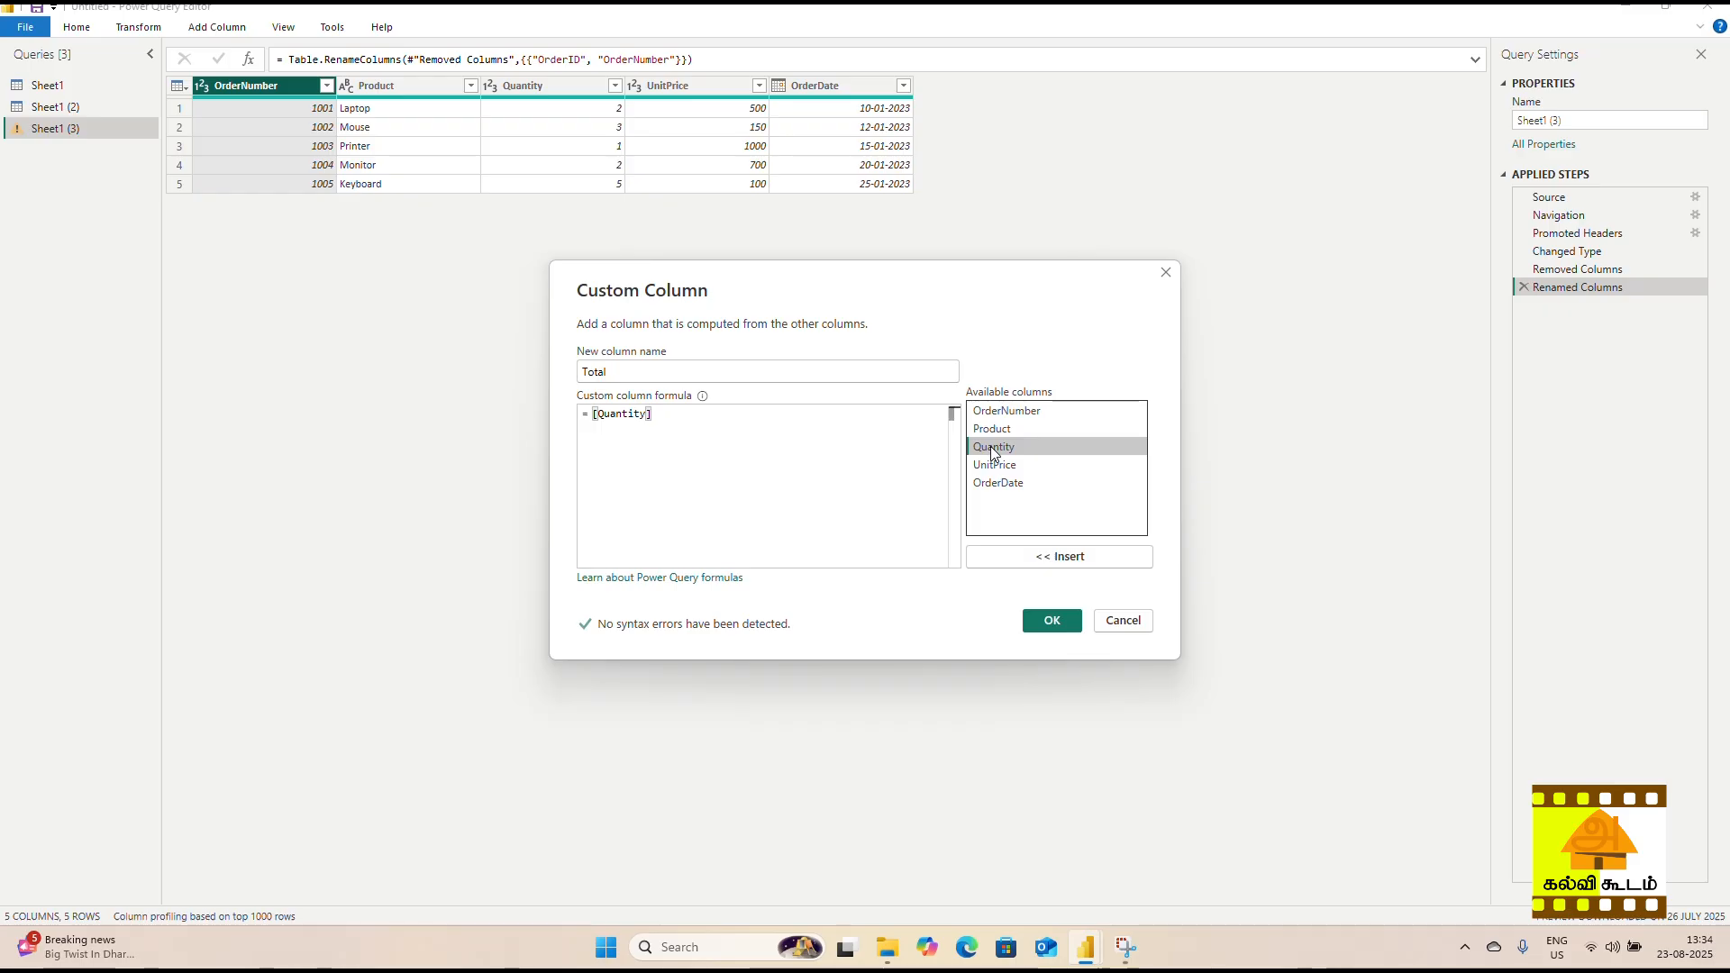
{"action": "left_click", "coordinate": [717, 420]}
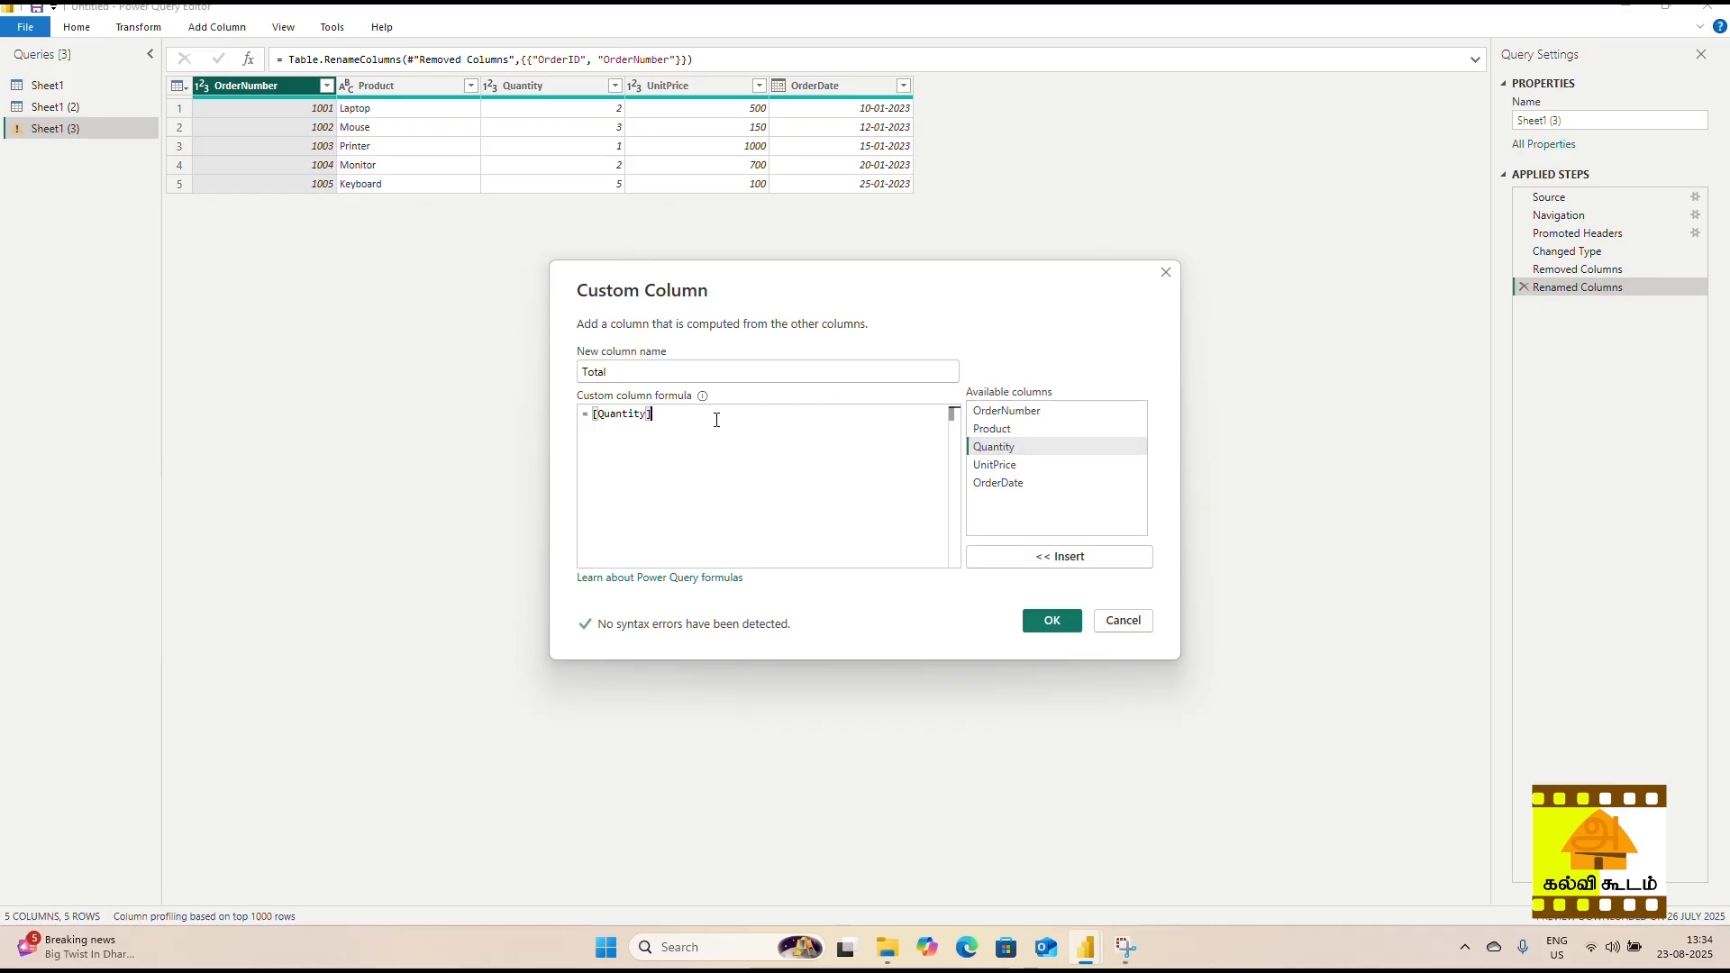
{"action": "type", "text": "*"}
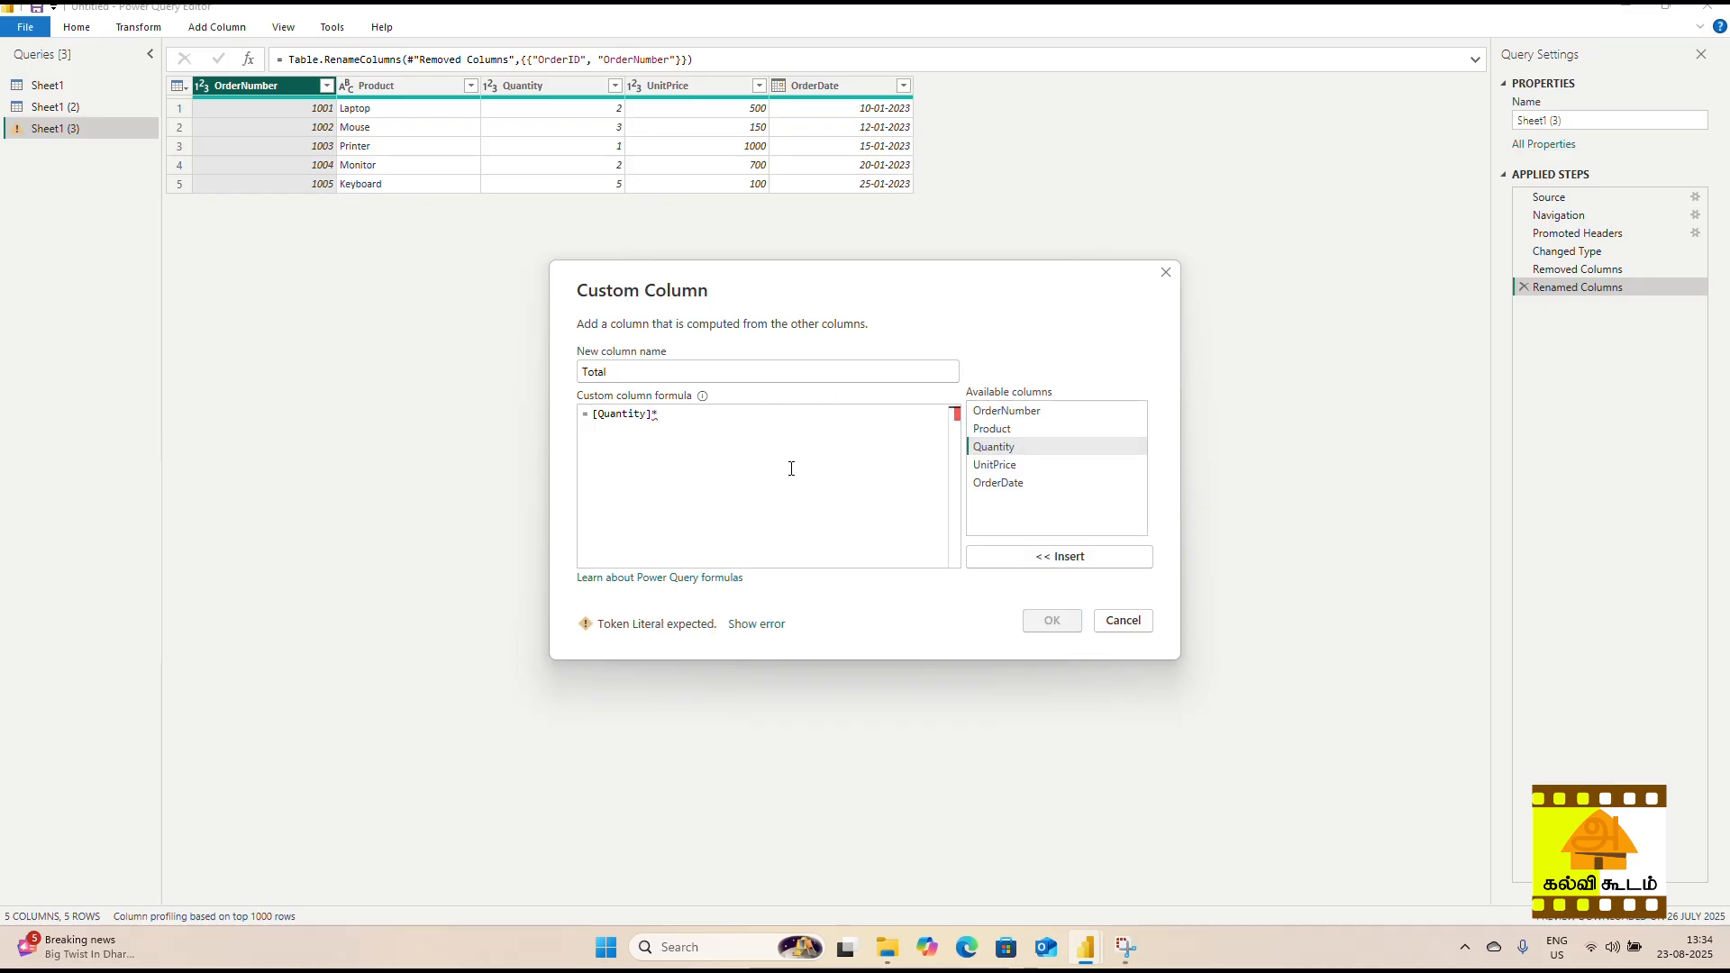
{"action": "left_click", "coordinate": [997, 466]}
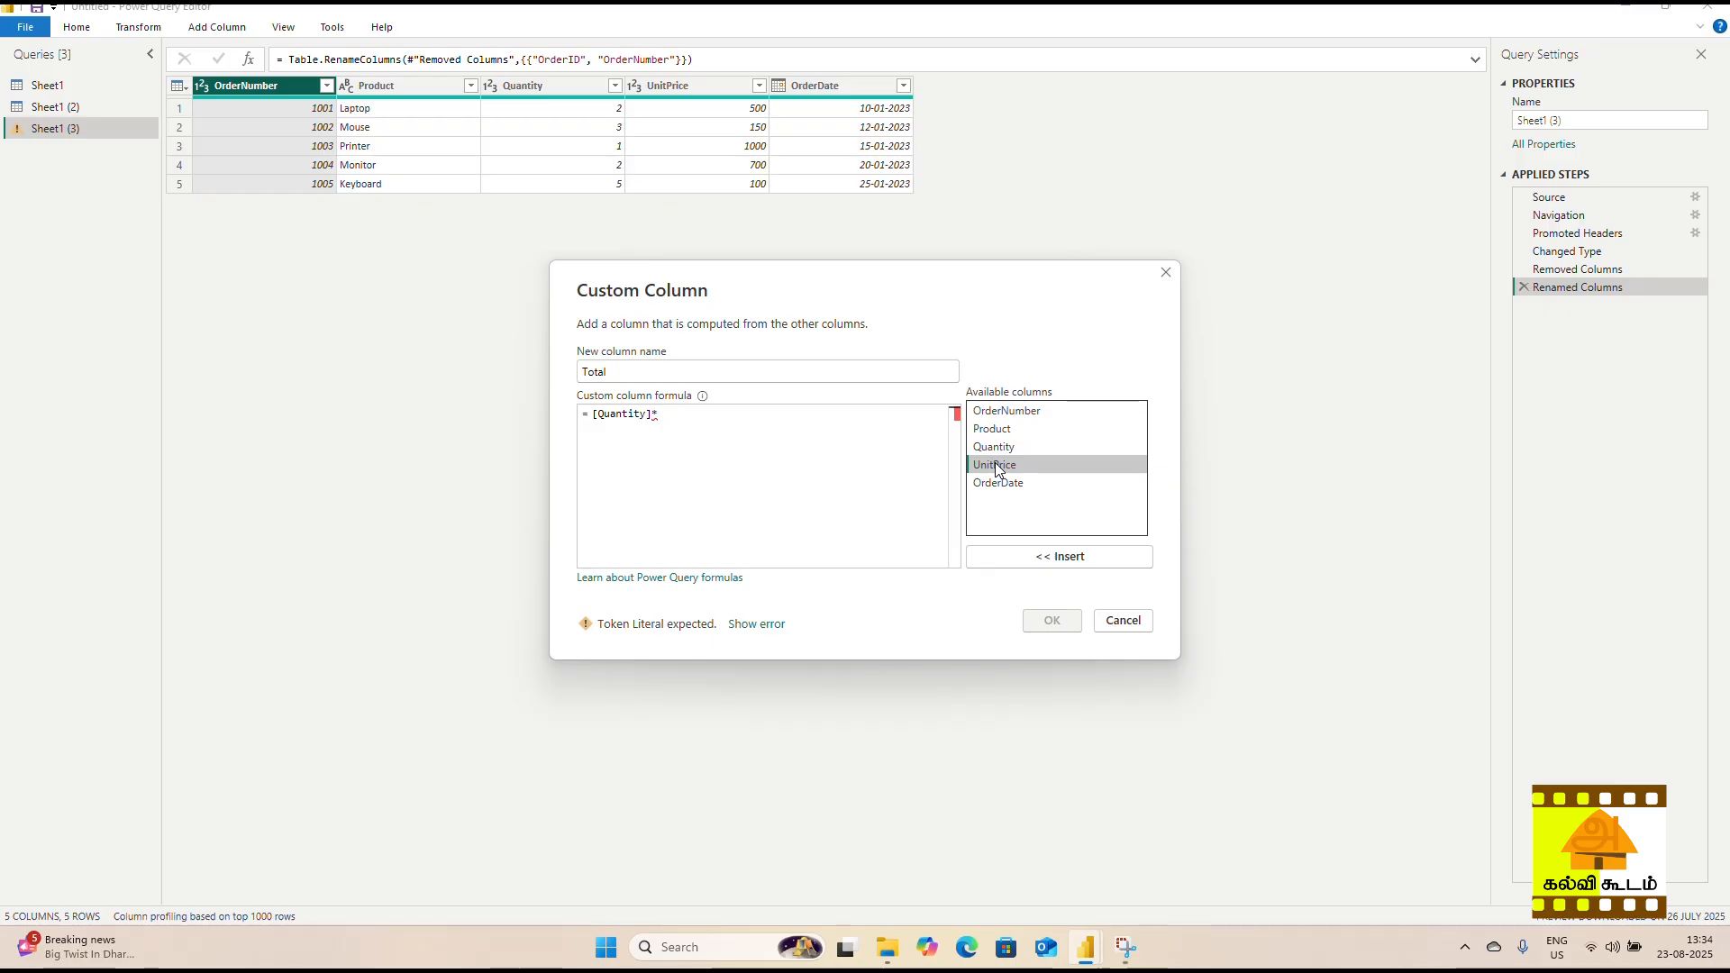
{"action": "double_click", "coordinate": [998, 466]}
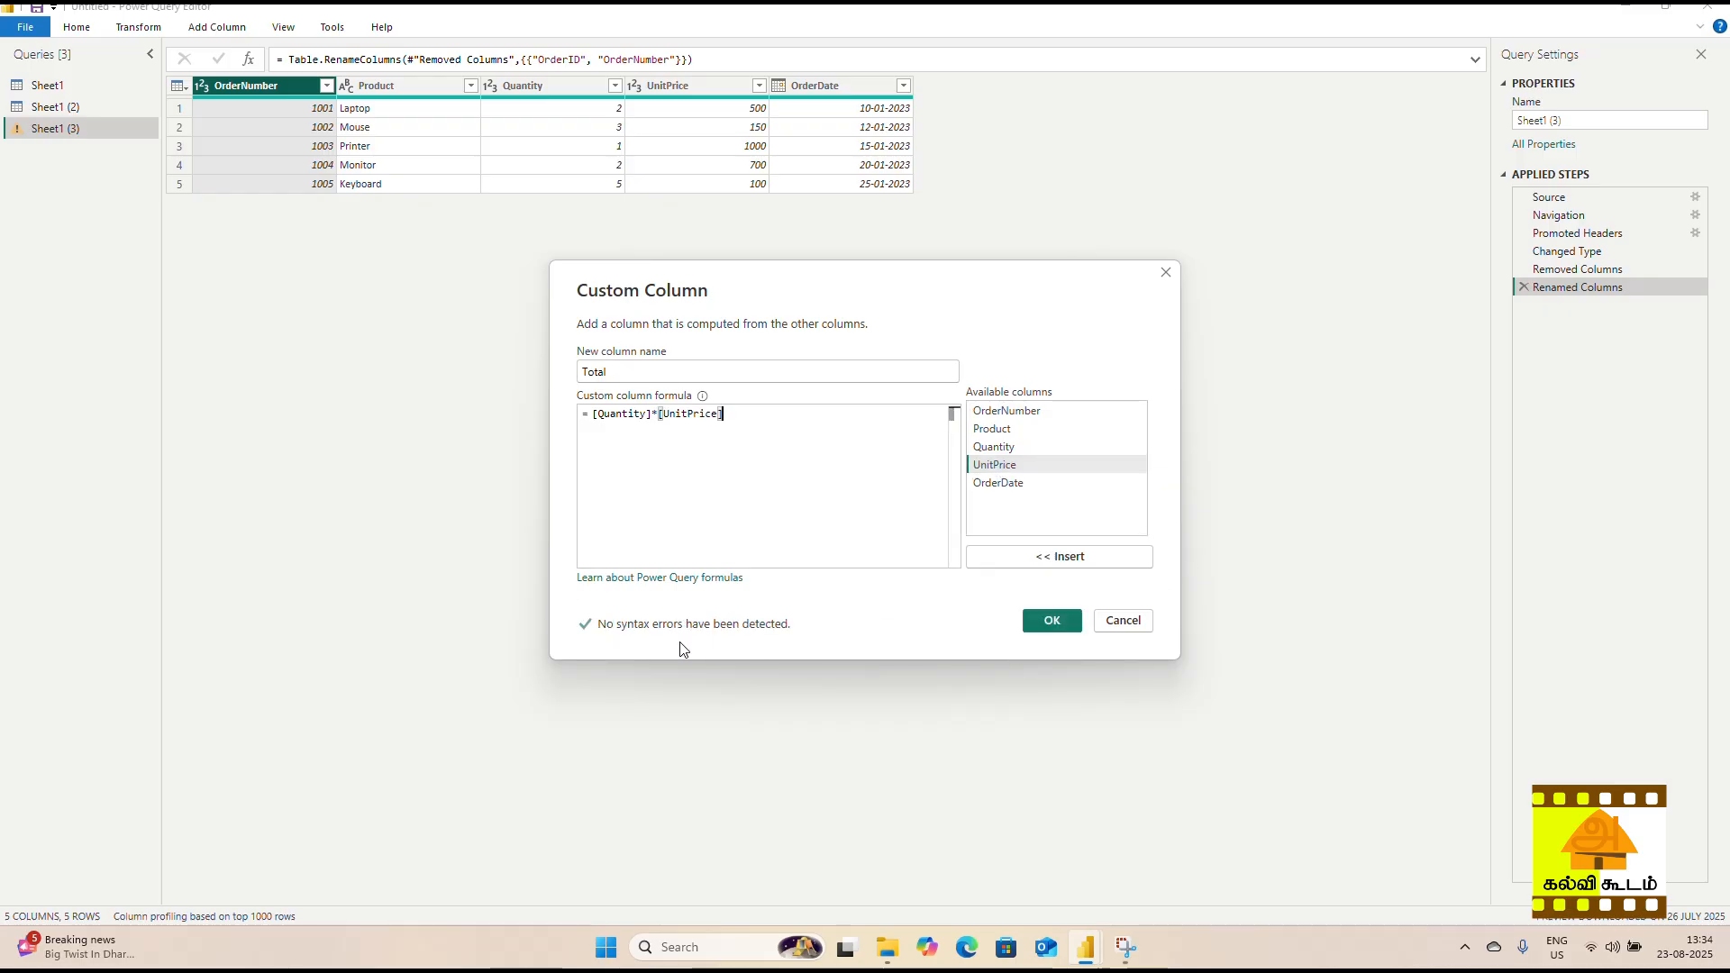
{"action": "left_click", "coordinate": [1050, 624]}
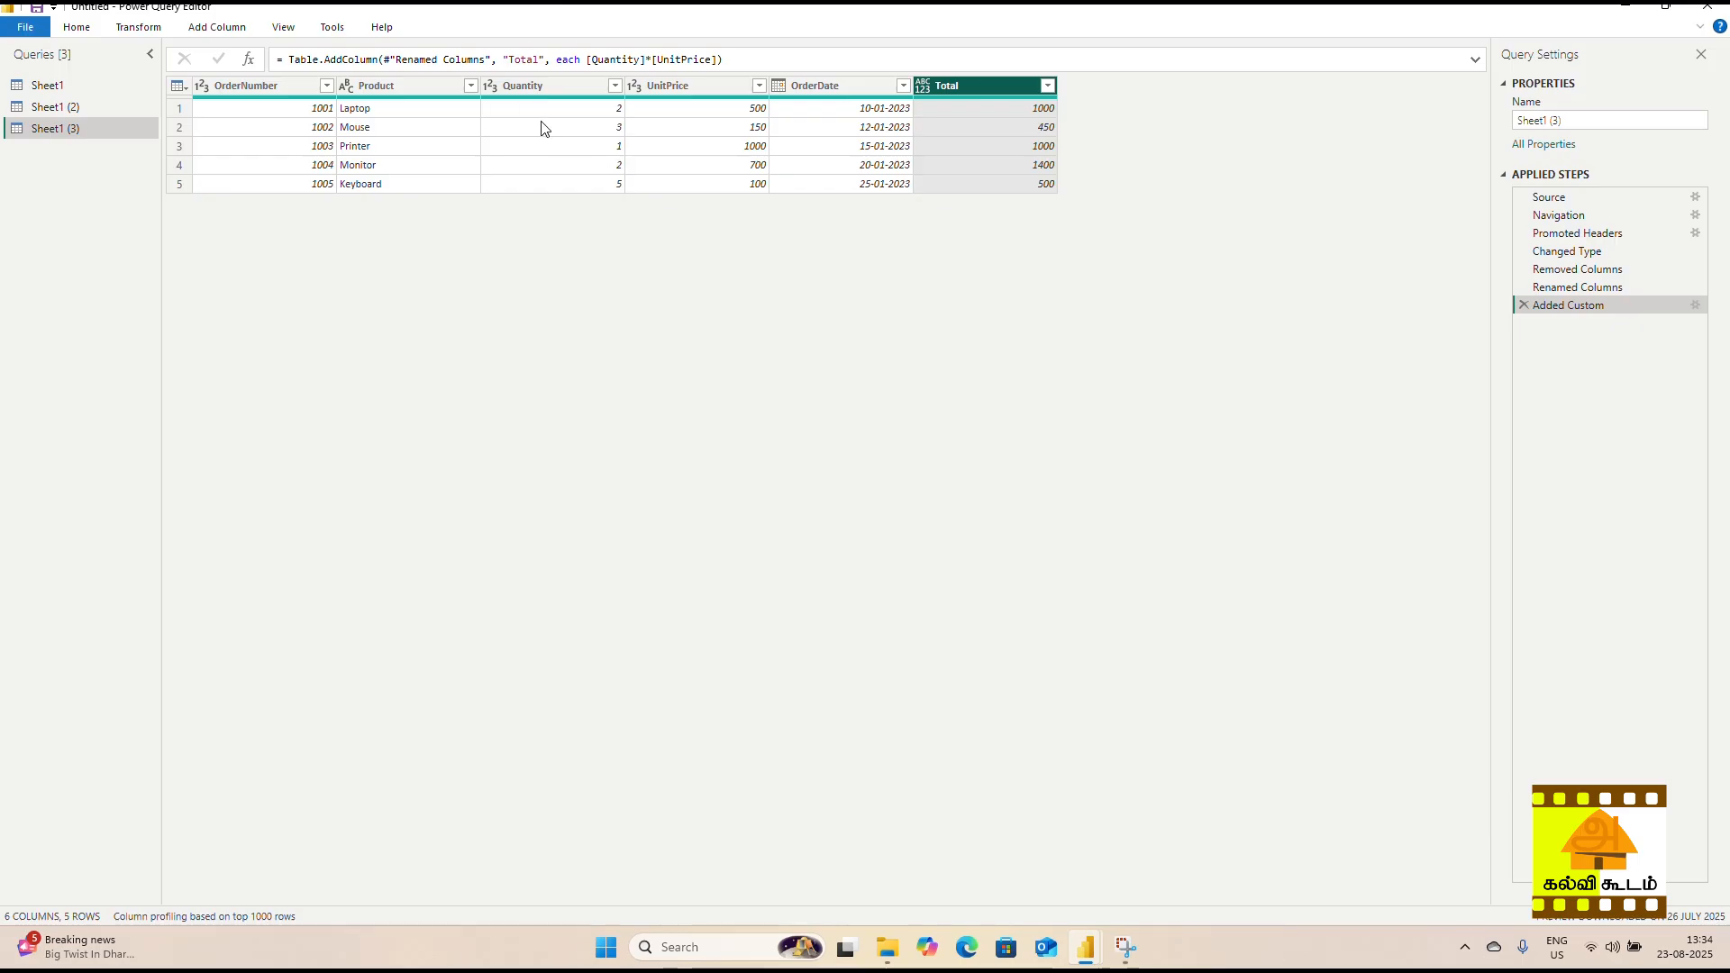
Step: Check the data type of the Quantity column
{"action": "left_click", "coordinate": [542, 90]}
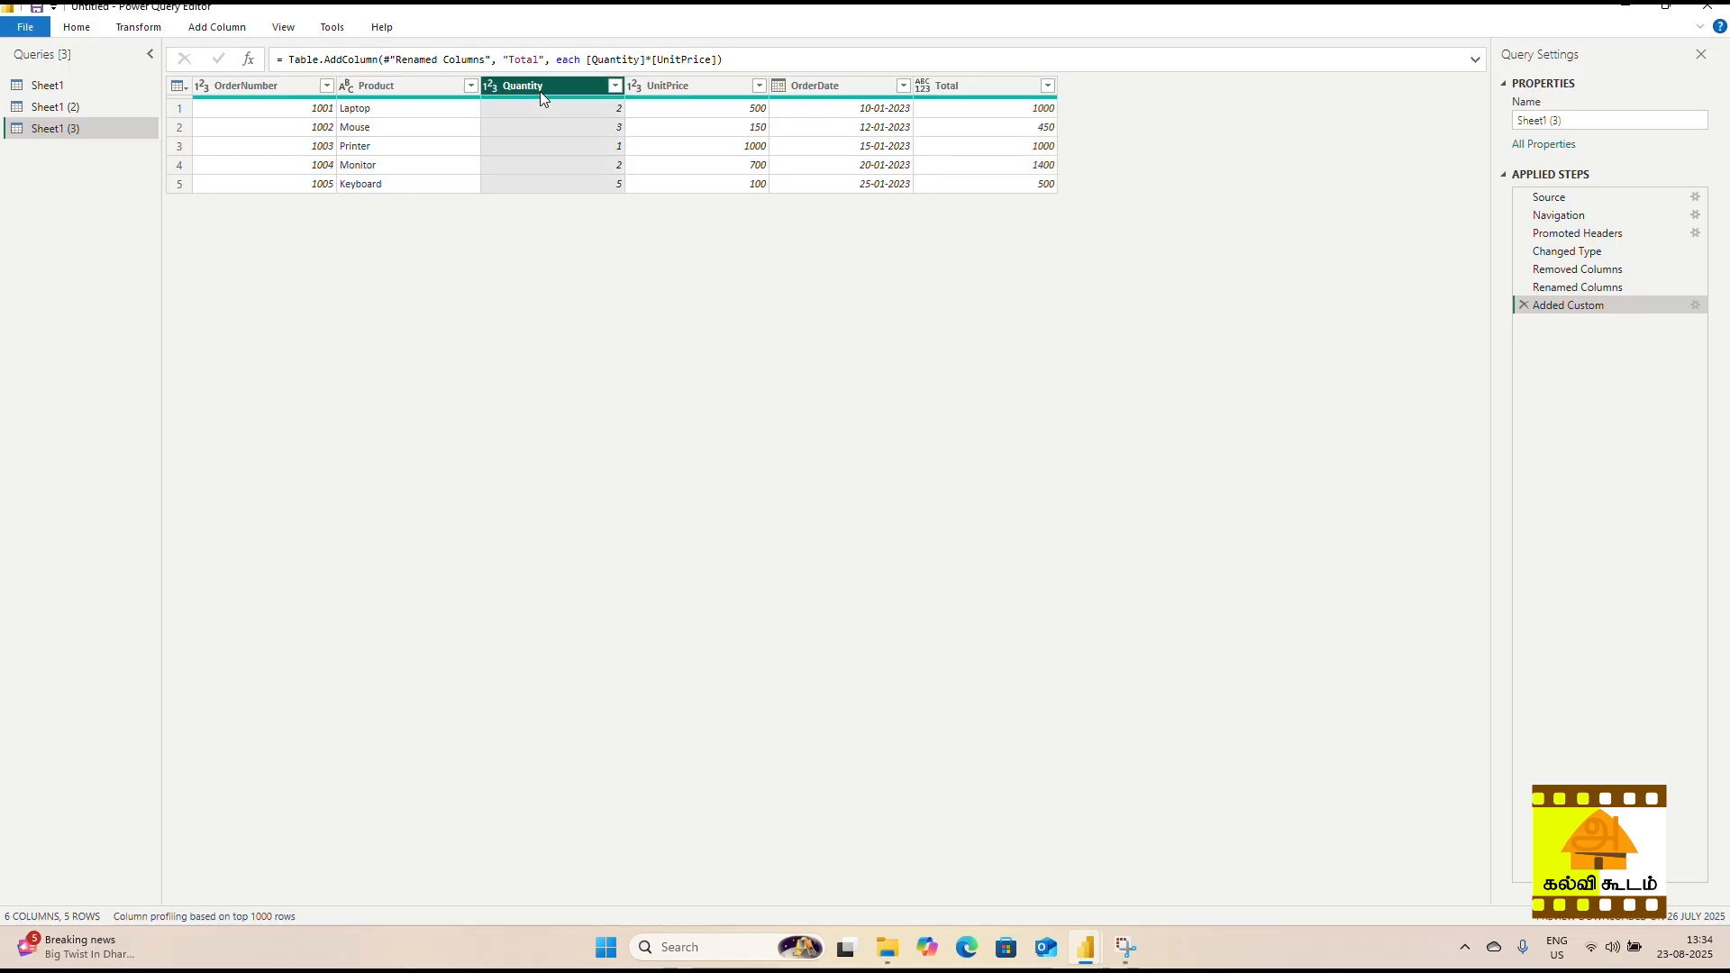
{"action": "left_click", "coordinate": [76, 28]}
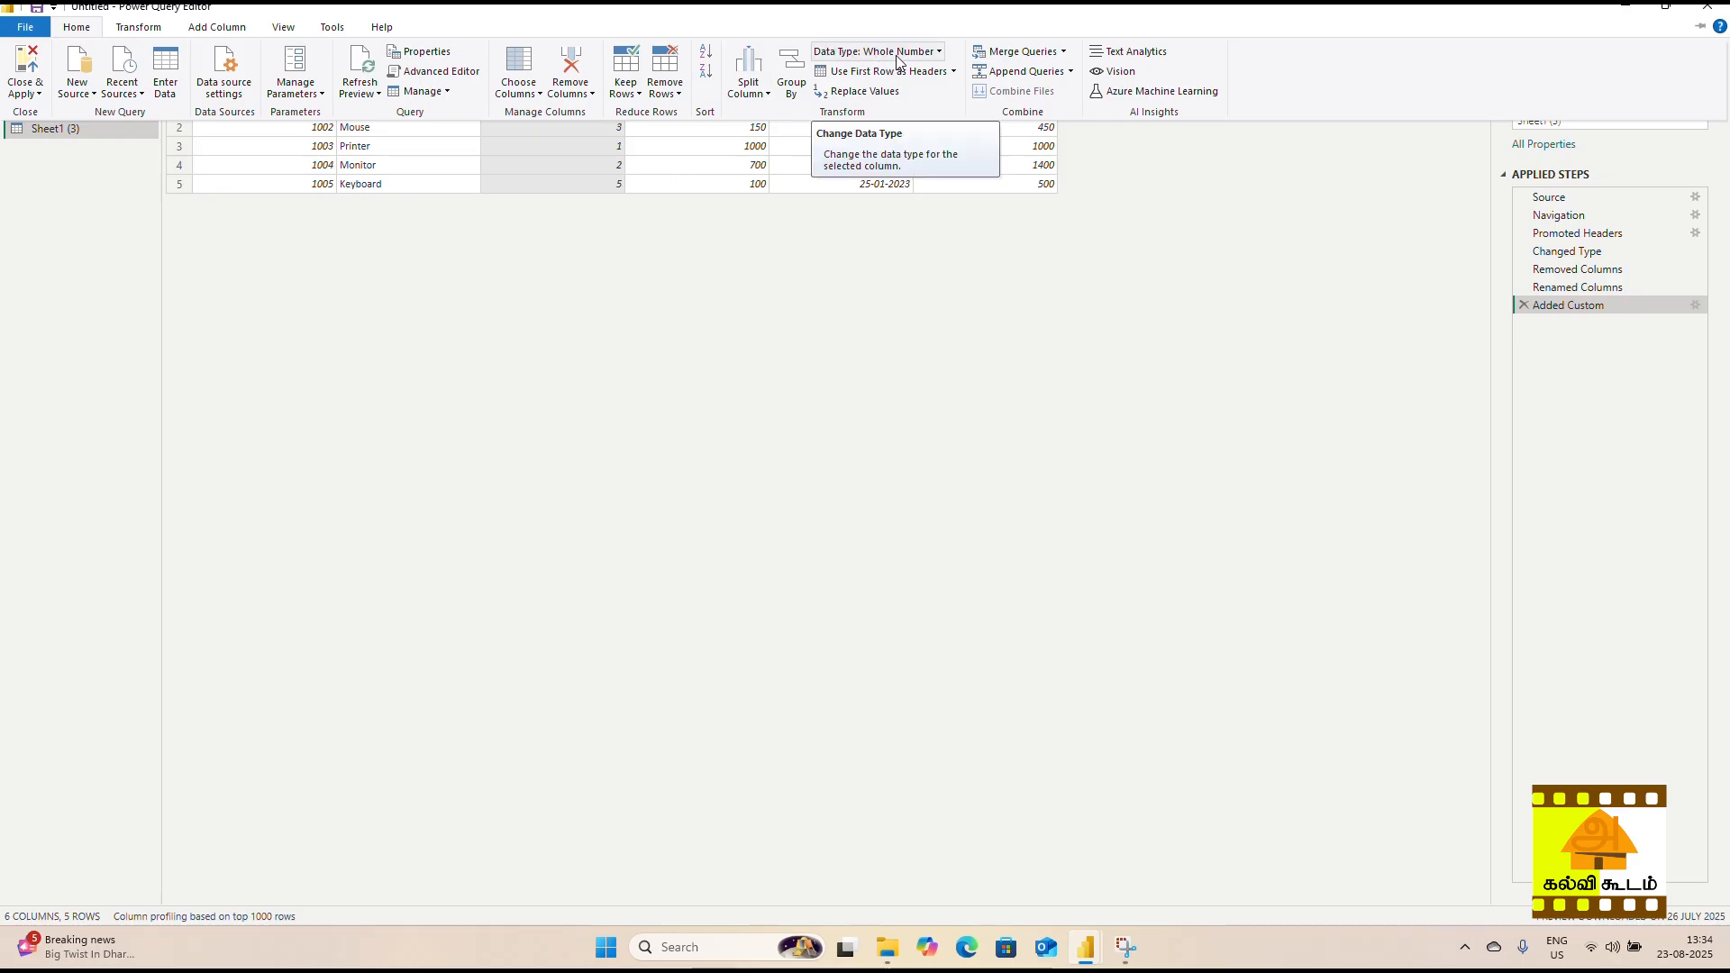
{"action": "left_click", "coordinate": [693, 160]}
{"action": "left_click", "coordinate": [377, 110]}
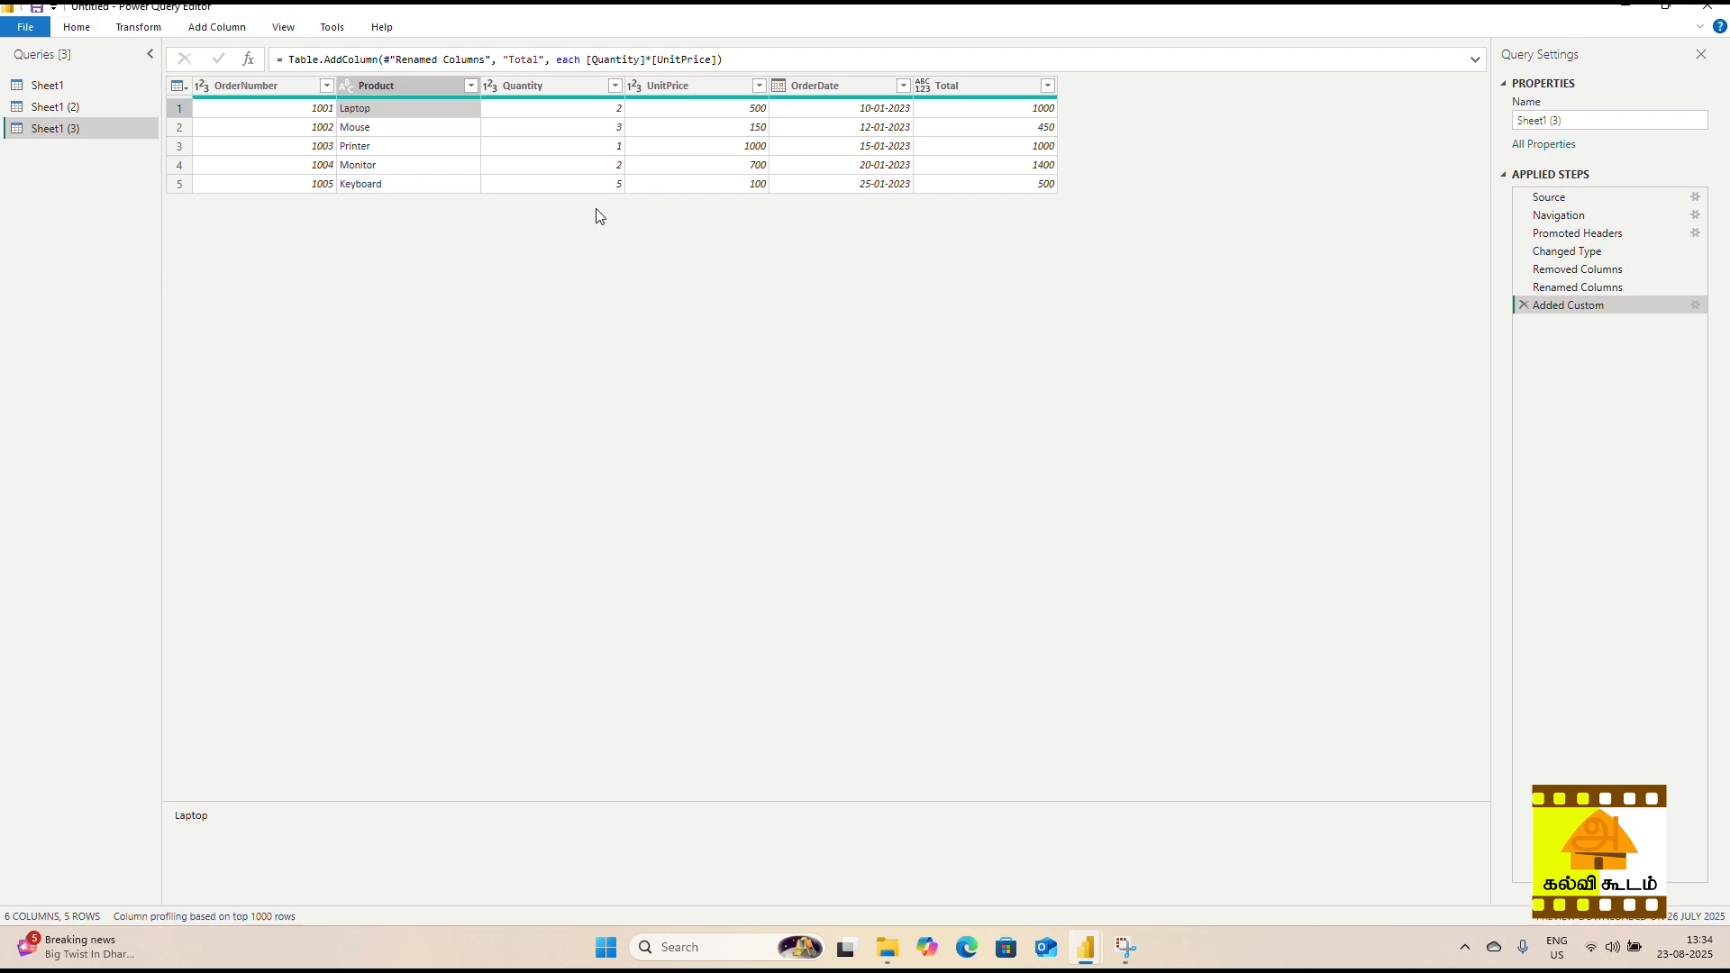
Step: Apply the query changes and close the Power Query Editor
{"action": "left_click", "coordinate": [78, 29]}
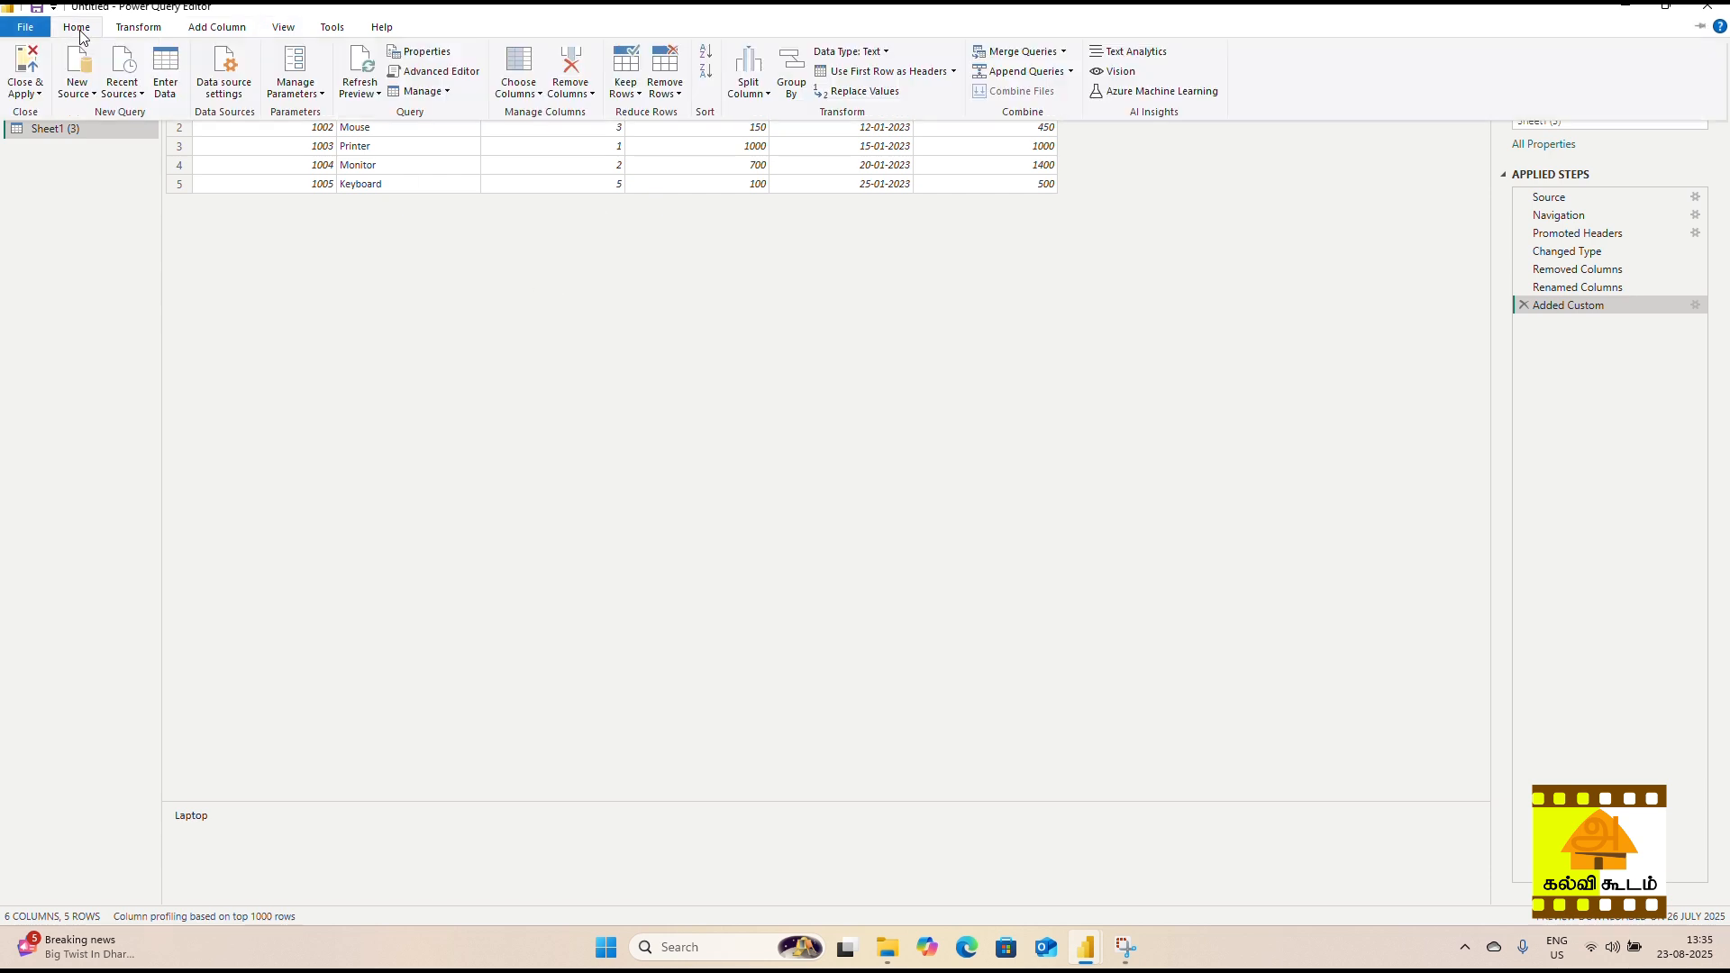
{"action": "left_click", "coordinate": [37, 93]}
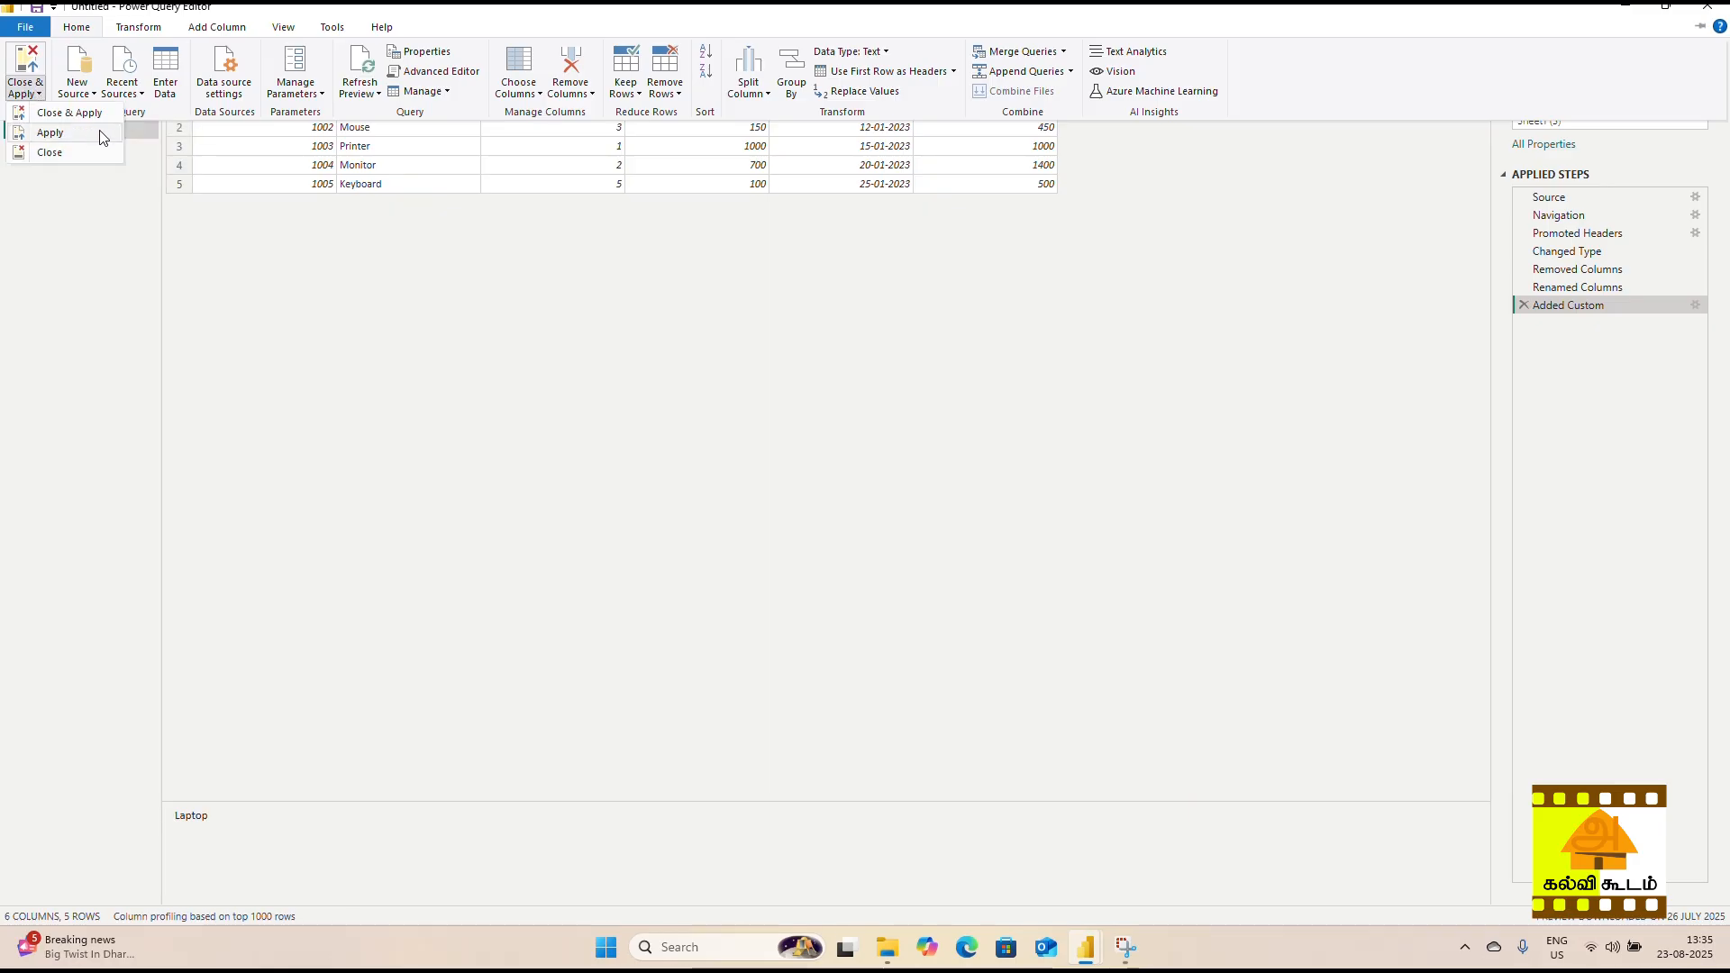
{"action": "left_click", "coordinate": [90, 118]}
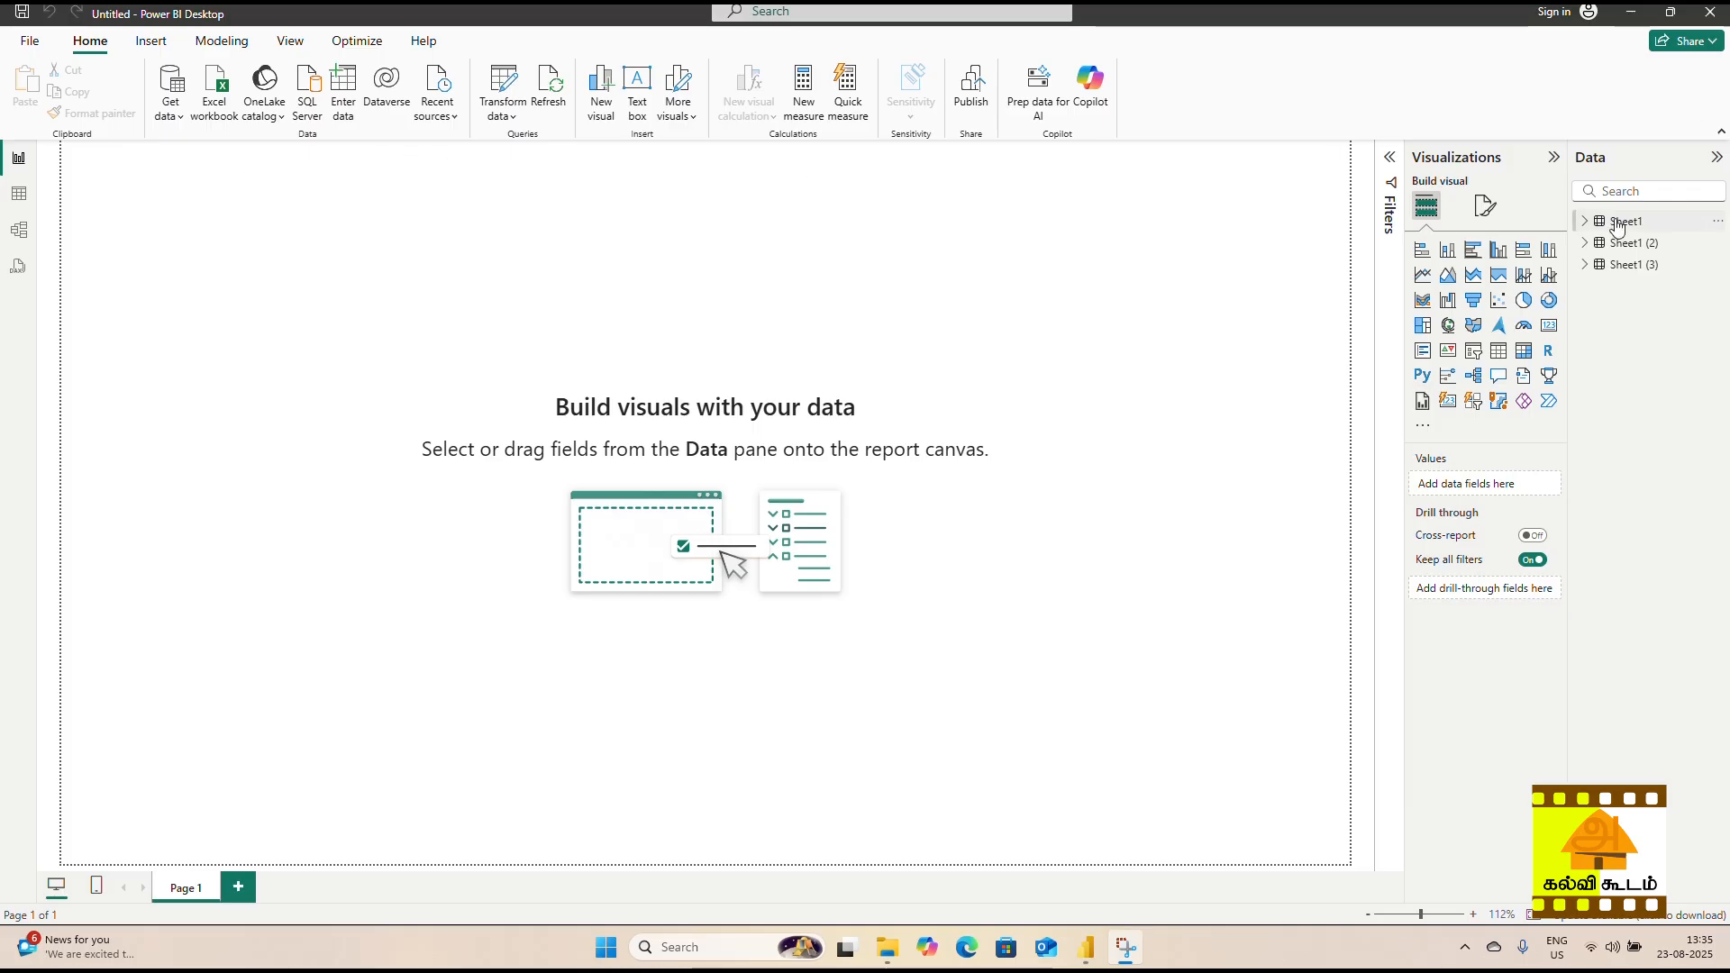
Step: Add an empty stacked bar chart to the report page and expand the Sheet1 table's fields
{"action": "left_click", "coordinate": [1424, 251]}
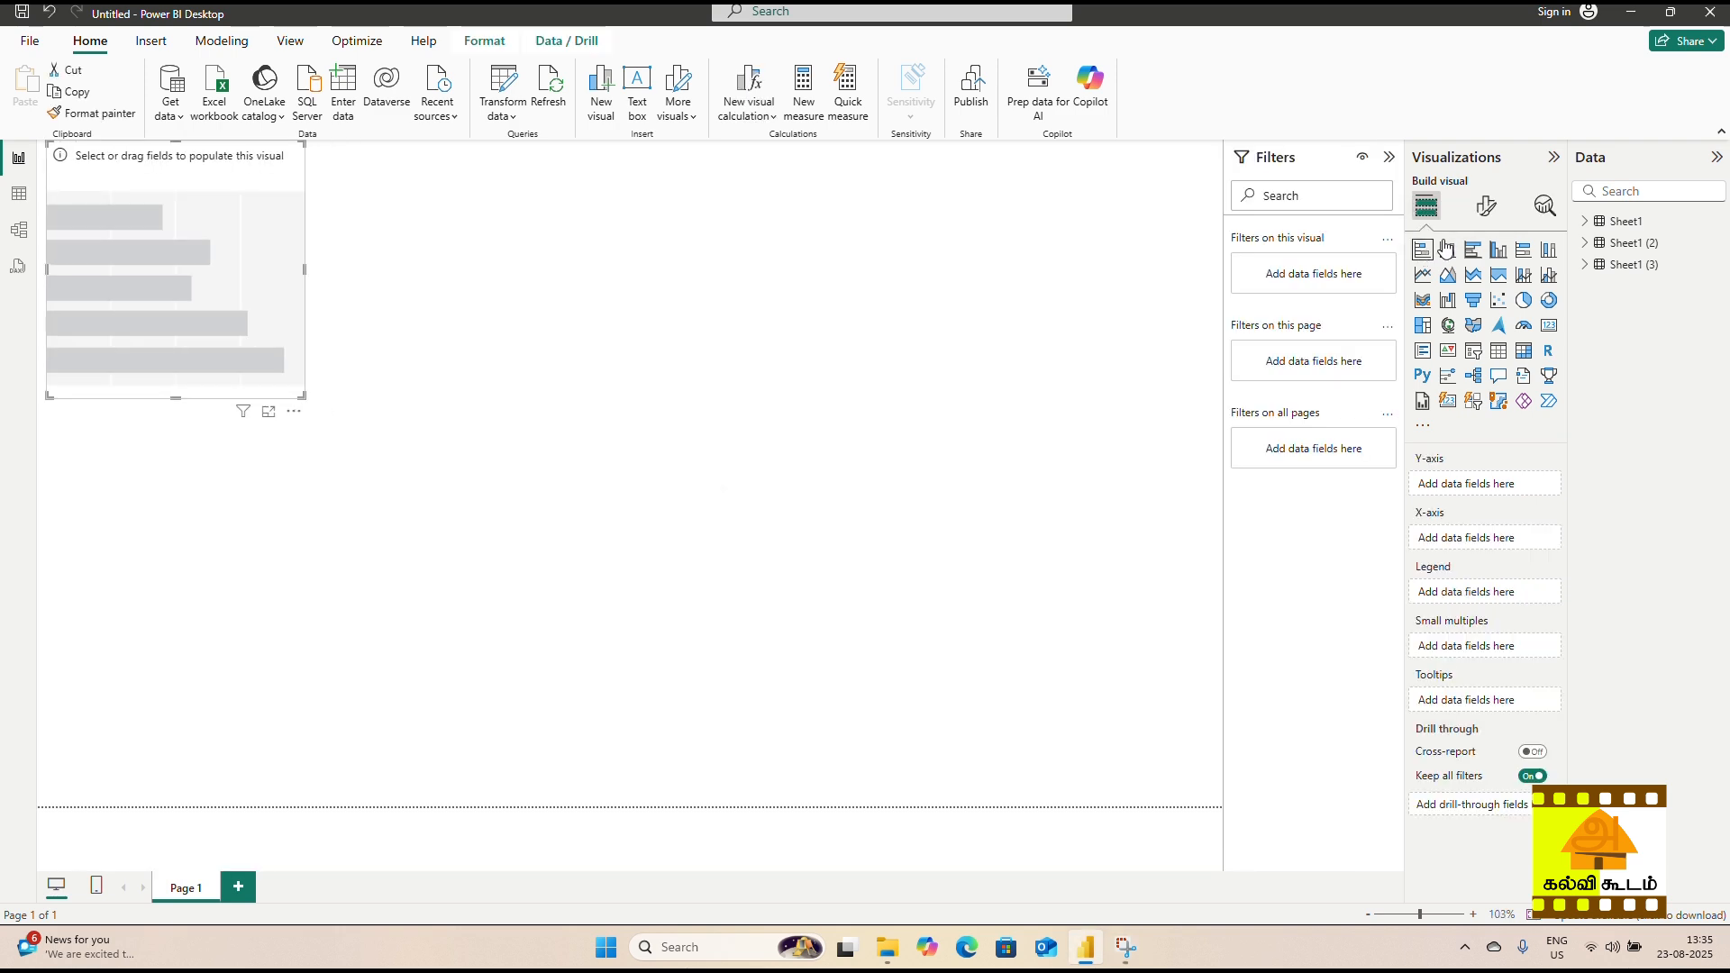
{"action": "left_click", "coordinate": [1586, 227]}
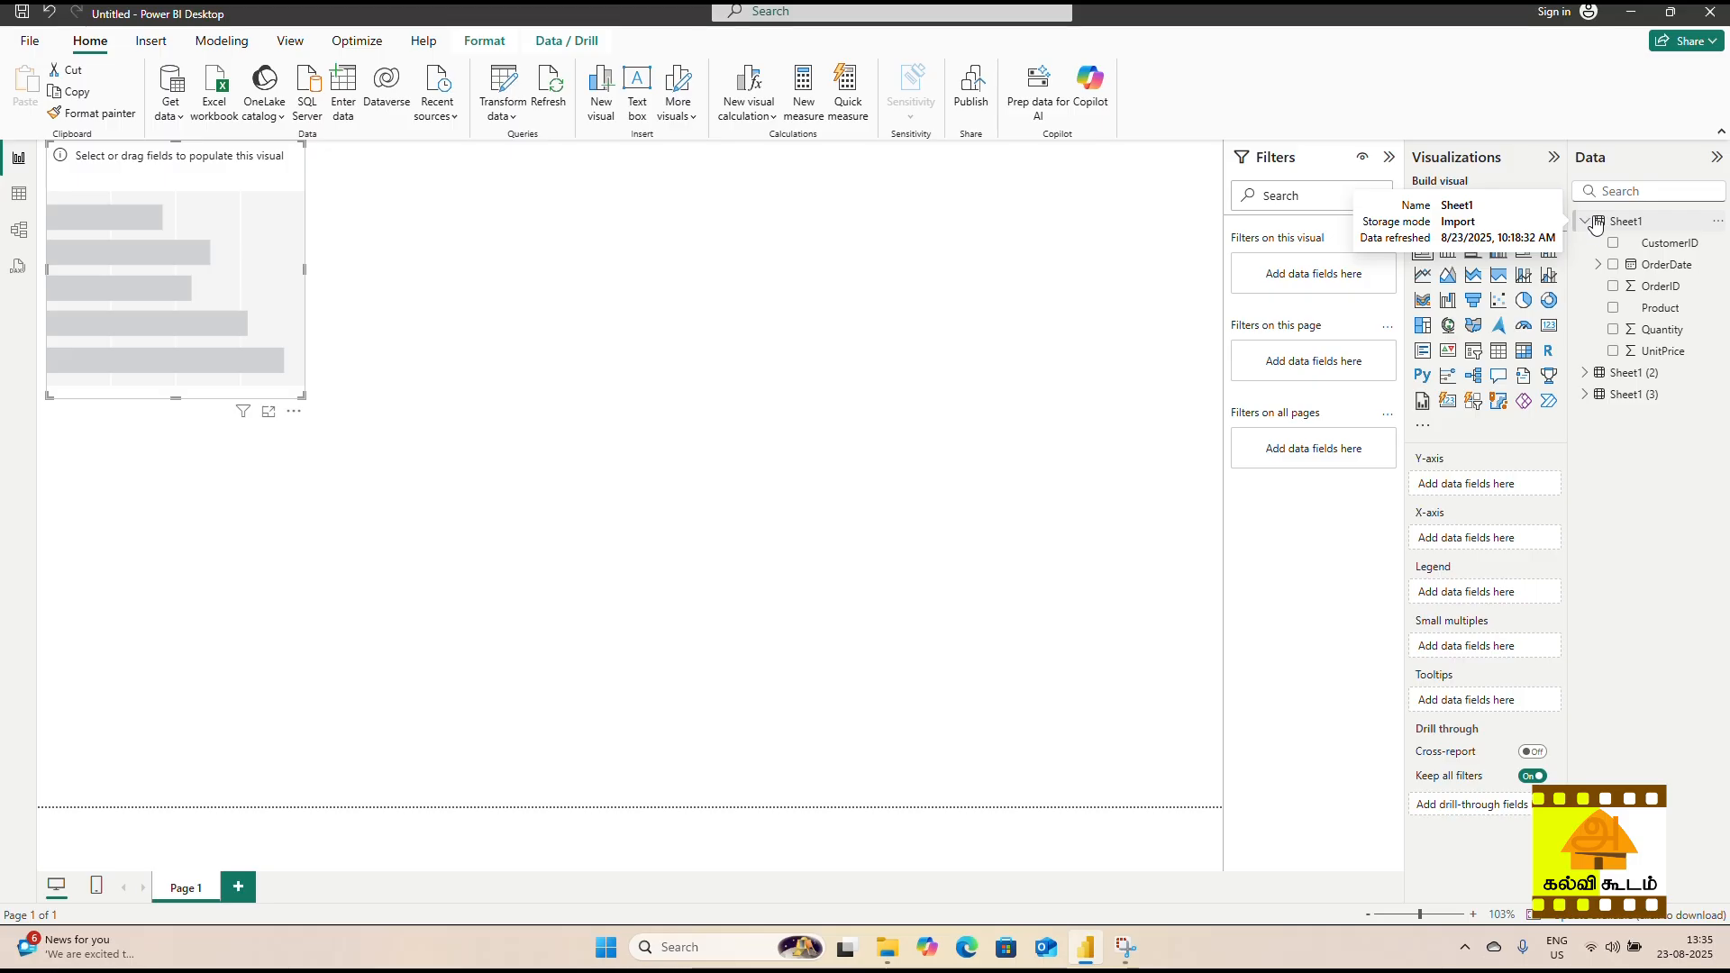
{"action": "left_click", "coordinate": [1585, 374]}
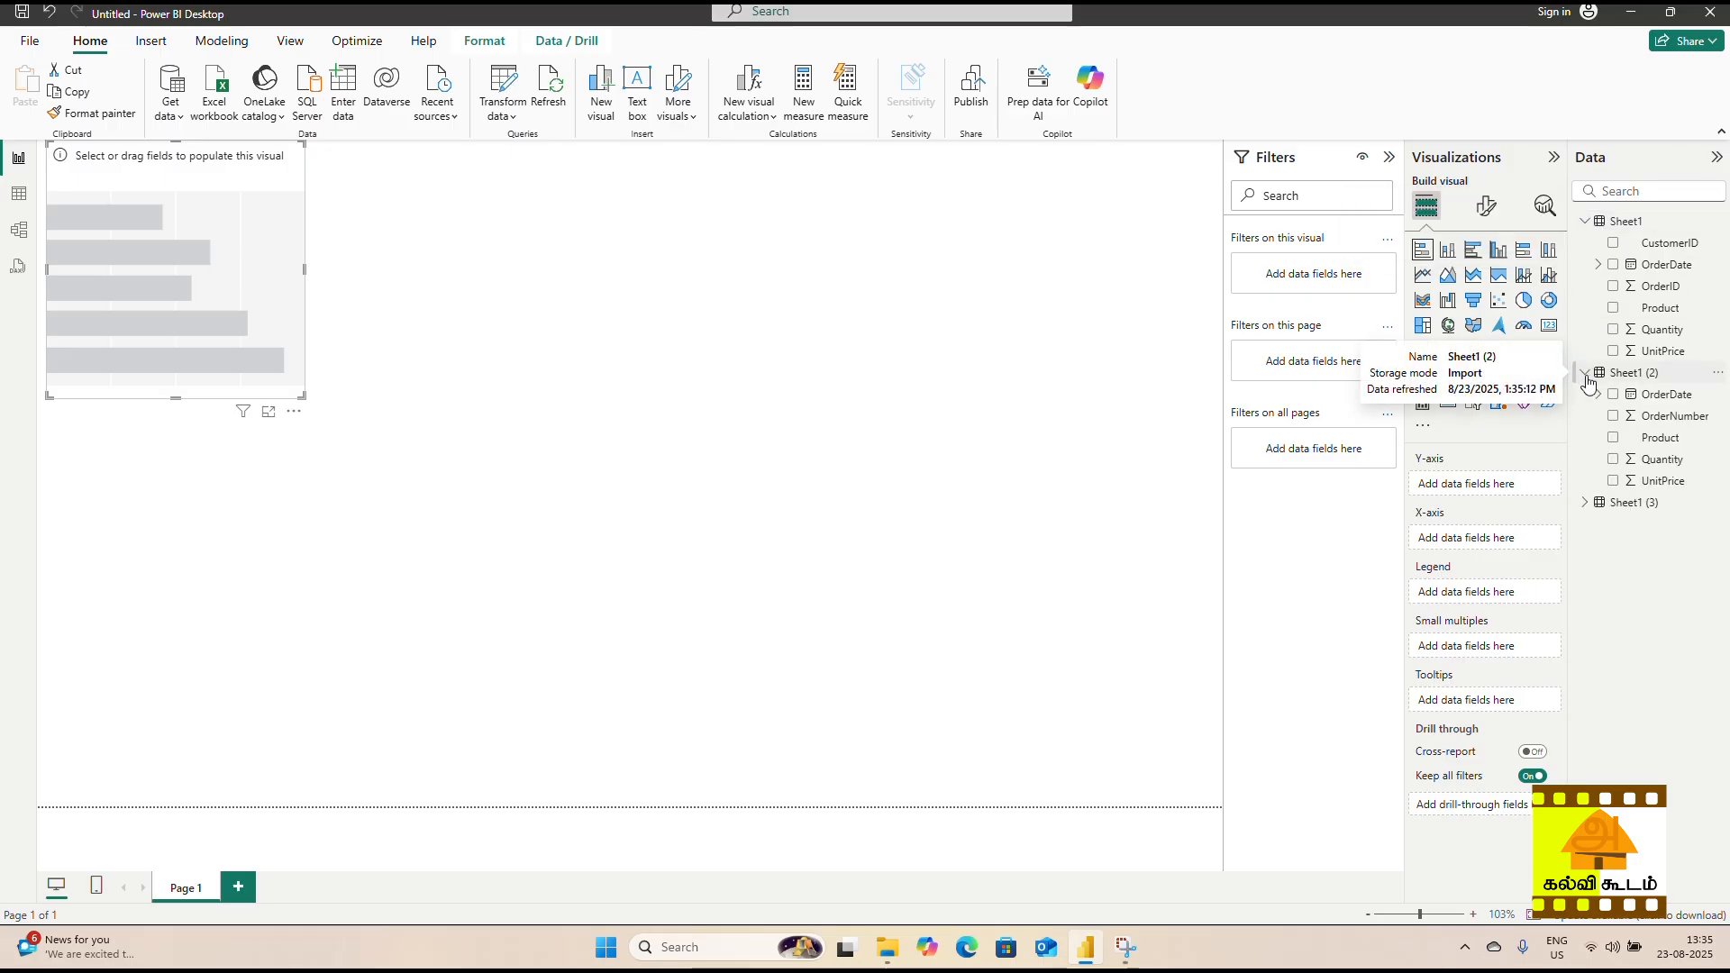
{"action": "left_click", "coordinate": [1585, 372]}
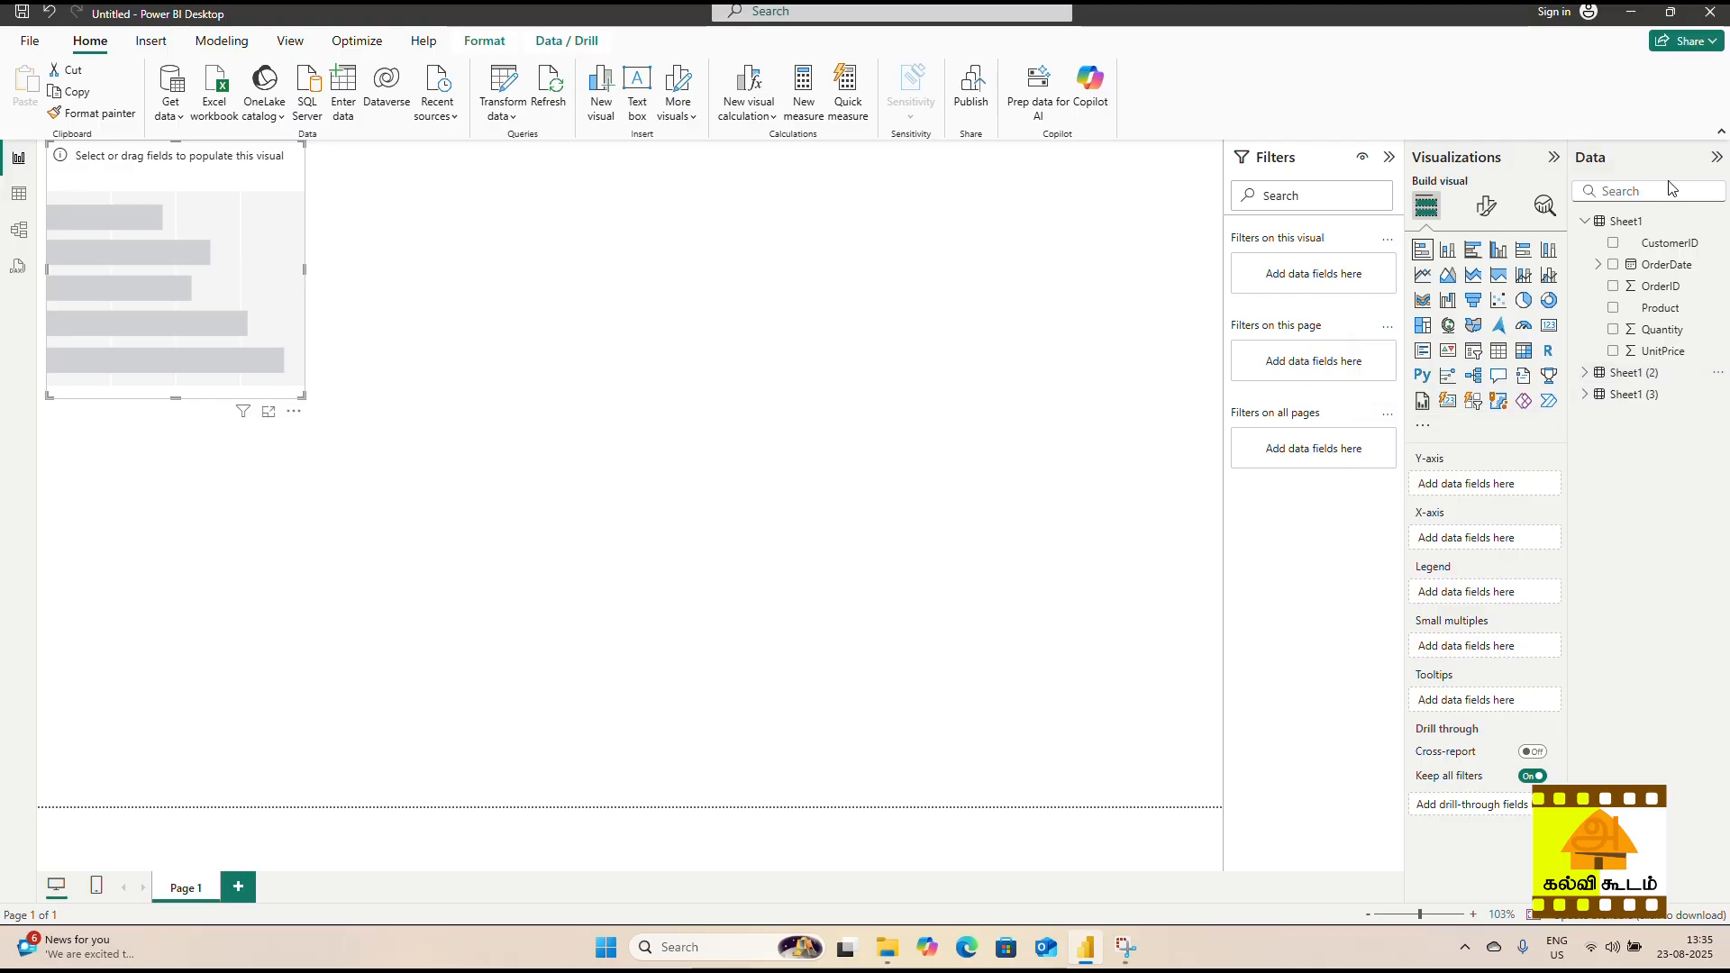
Step: Assign Sheet1's OrderDate to the chart's Y-axis, Product to its X-axis and UnitPrice to its legend
{"action": "left_click", "coordinate": [1650, 267]}
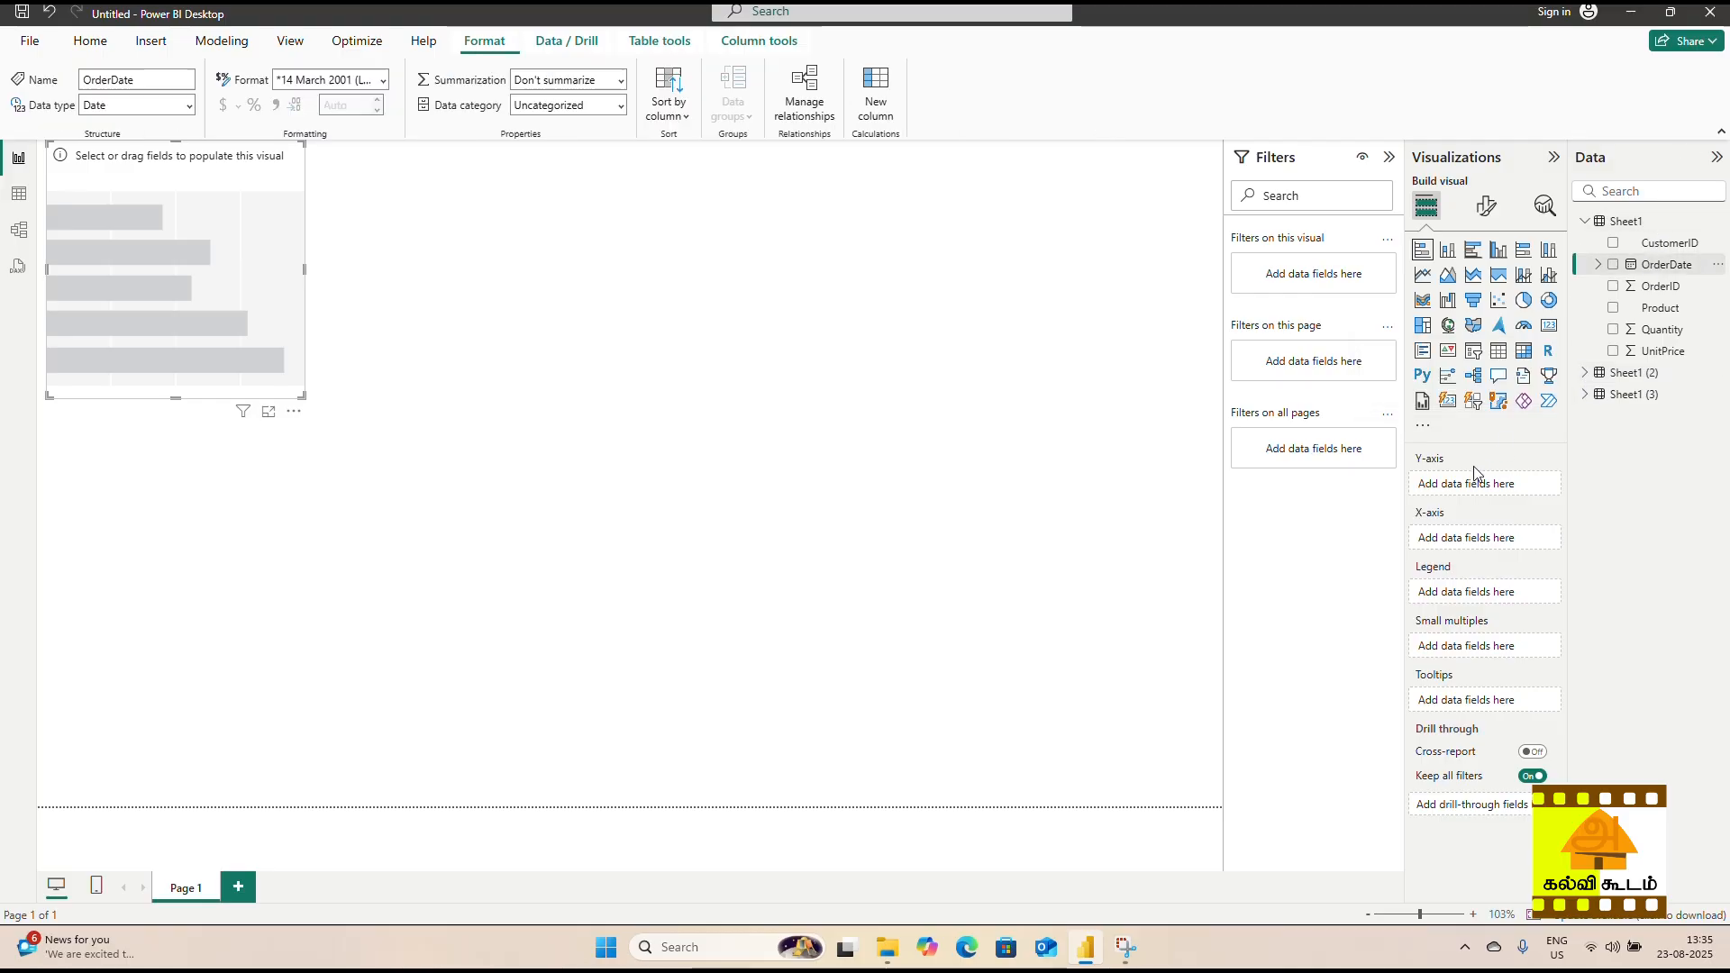
{"action": "left_click_drag", "start_coordinate": [1661, 271], "coordinate": [1489, 491]}
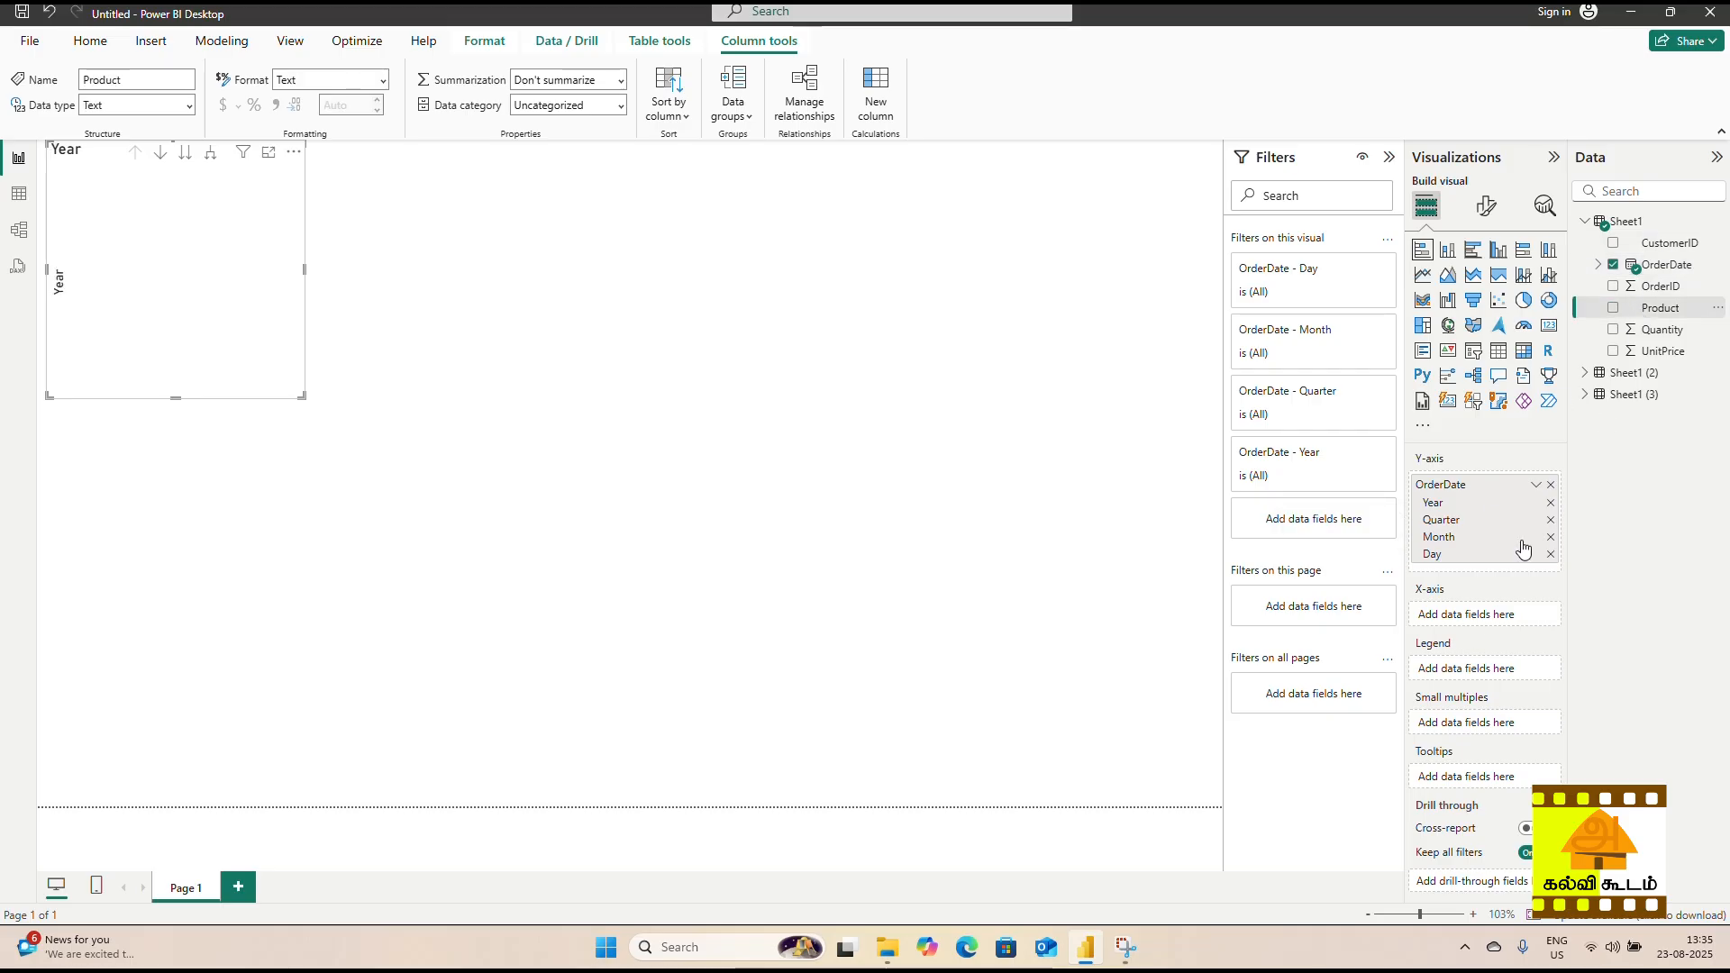
{"action": "left_click_drag", "start_coordinate": [1702, 307], "coordinate": [1511, 613]}
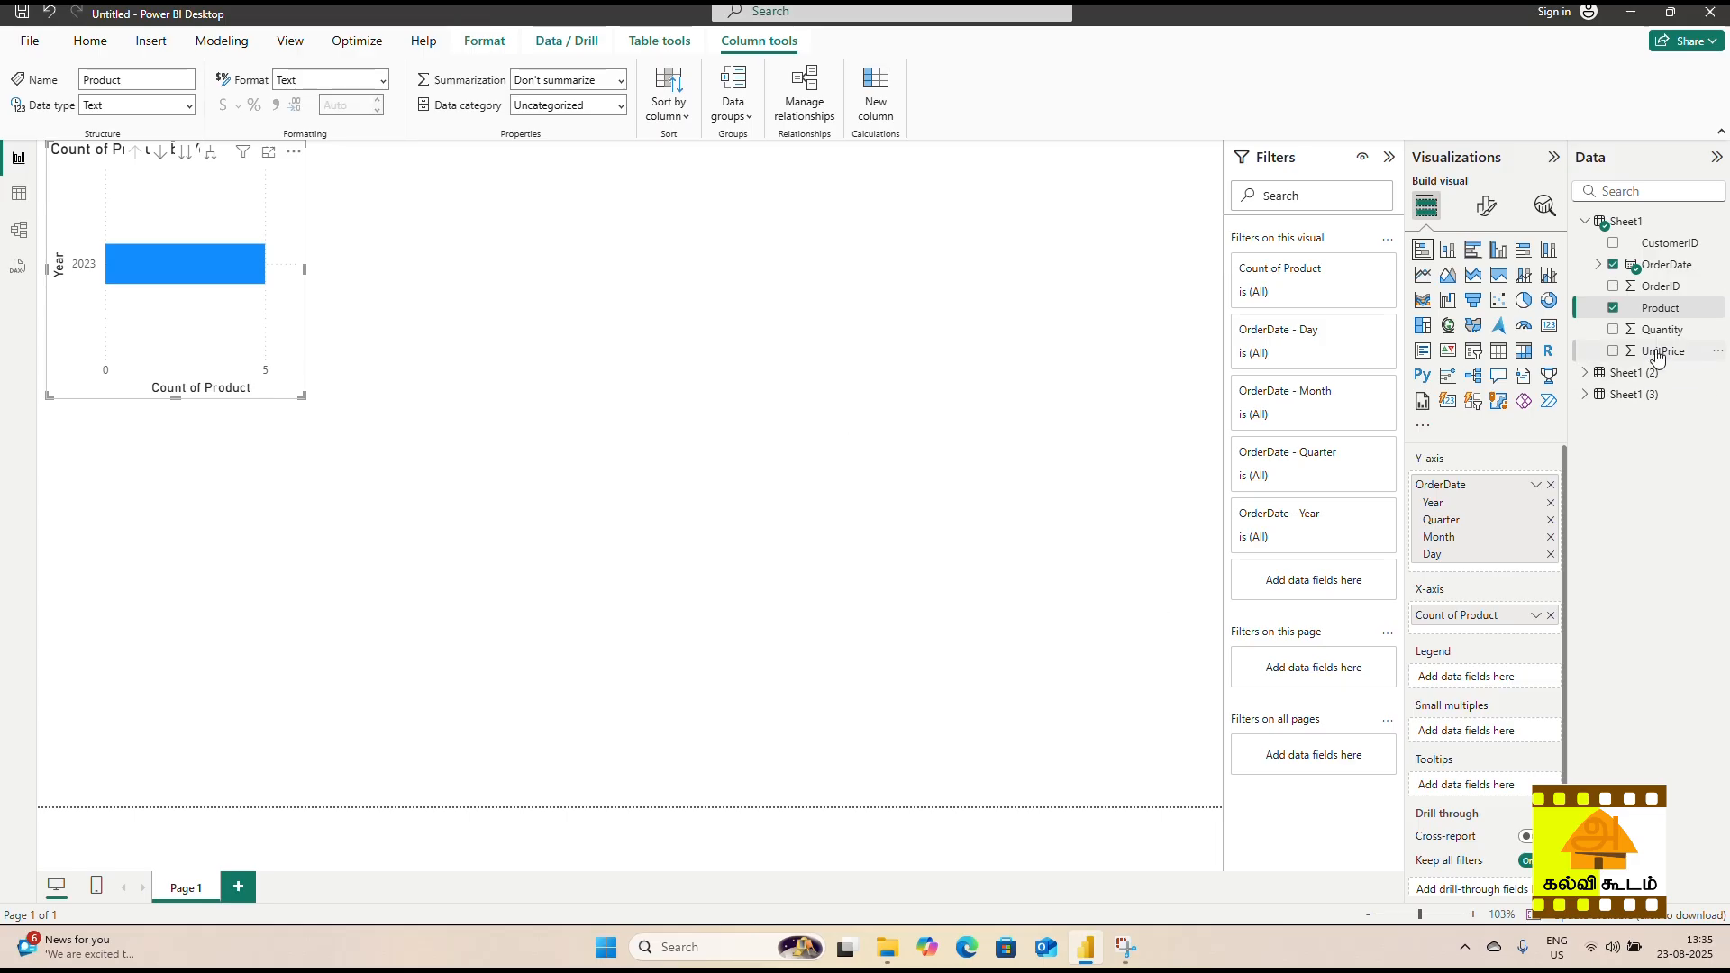
{"action": "left_click_drag", "start_coordinate": [1656, 358], "coordinate": [1496, 688]}
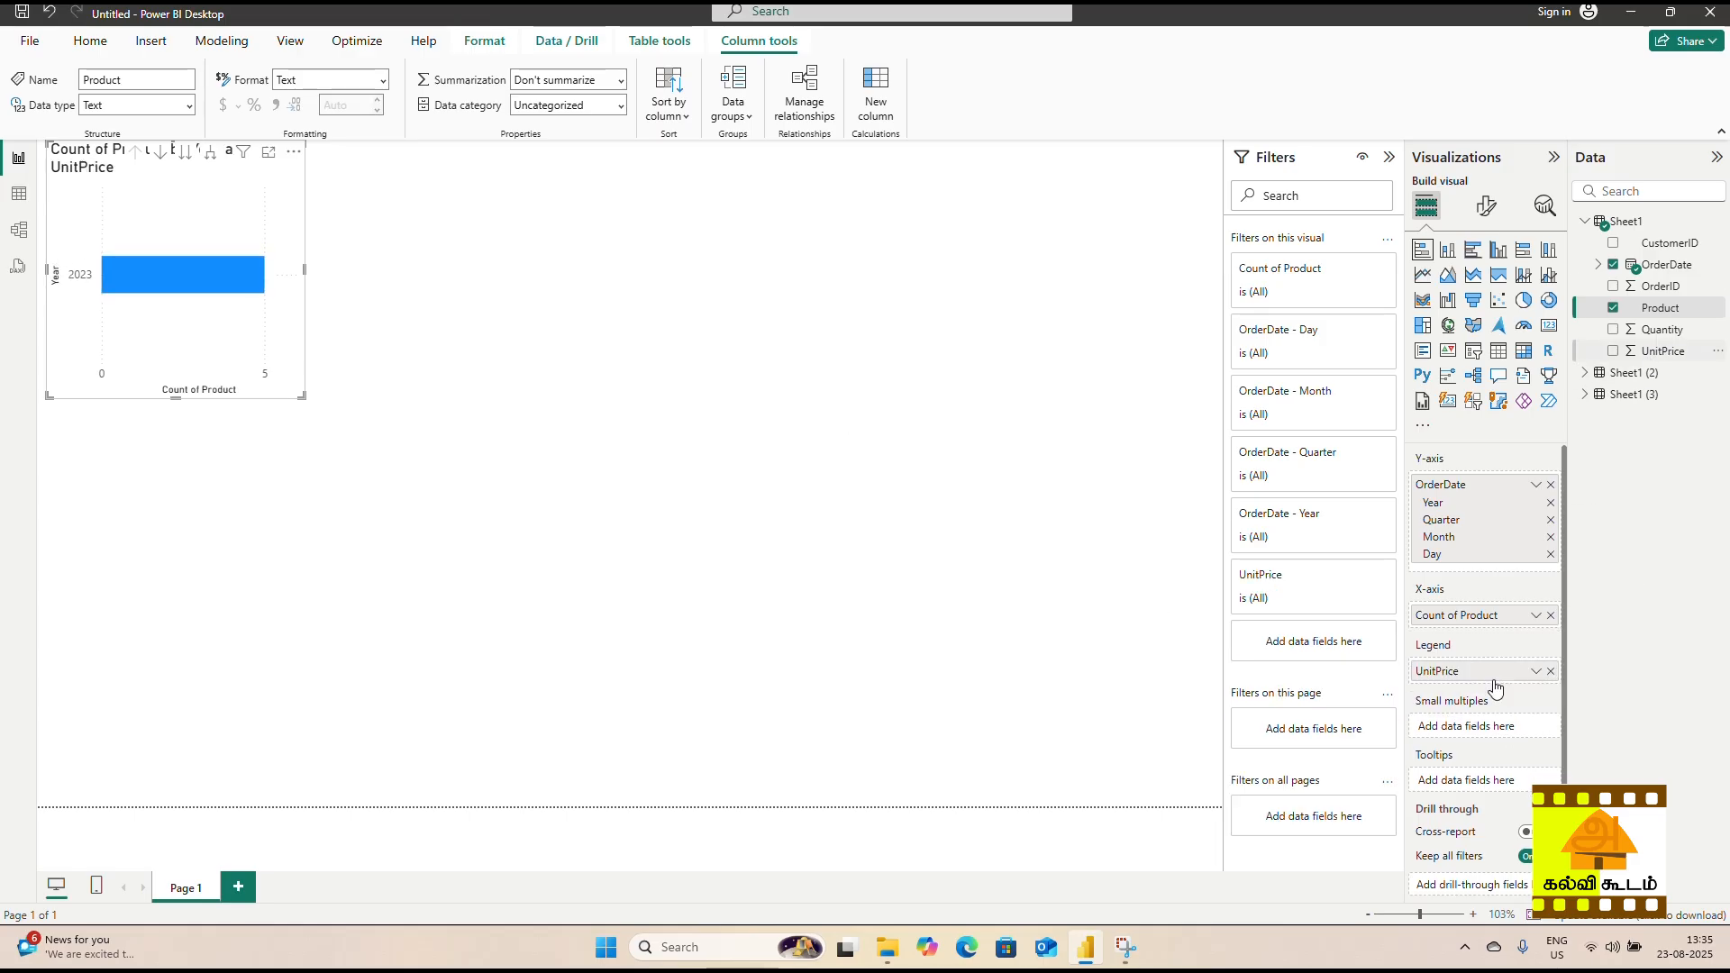
Step: Enlarge the stacked bar chart to about twice its width and one and a half times its height
{"action": "left_click", "coordinate": [308, 406]}
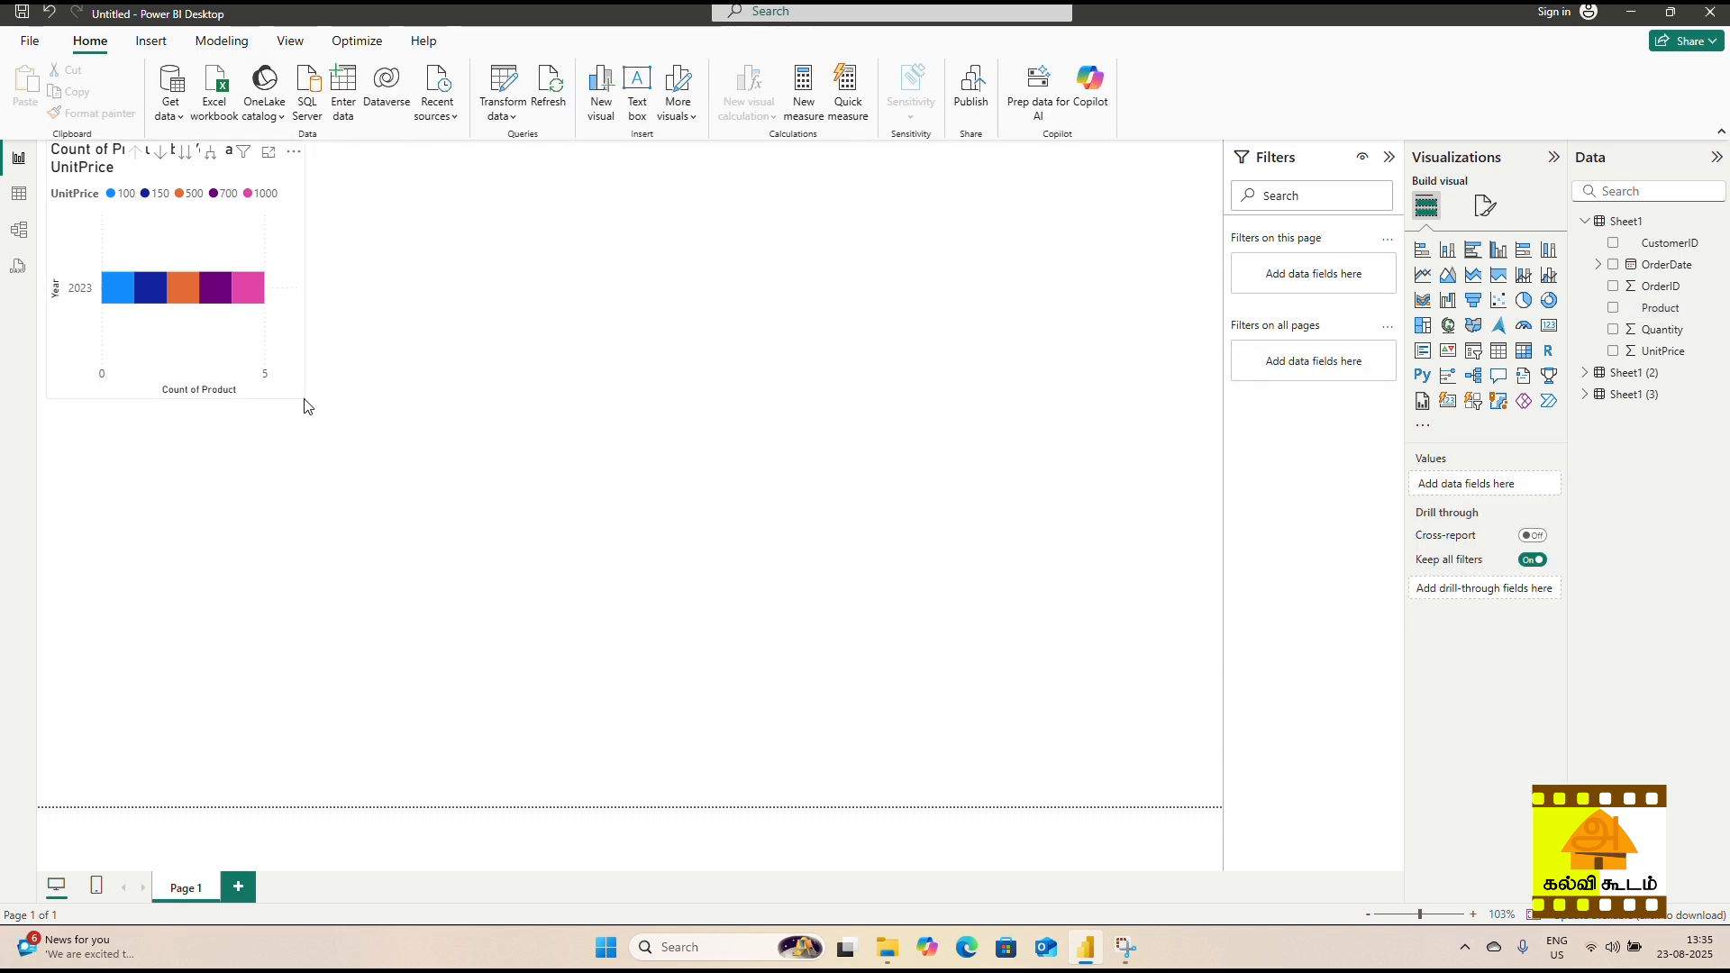
{"action": "left_click", "coordinate": [292, 393]}
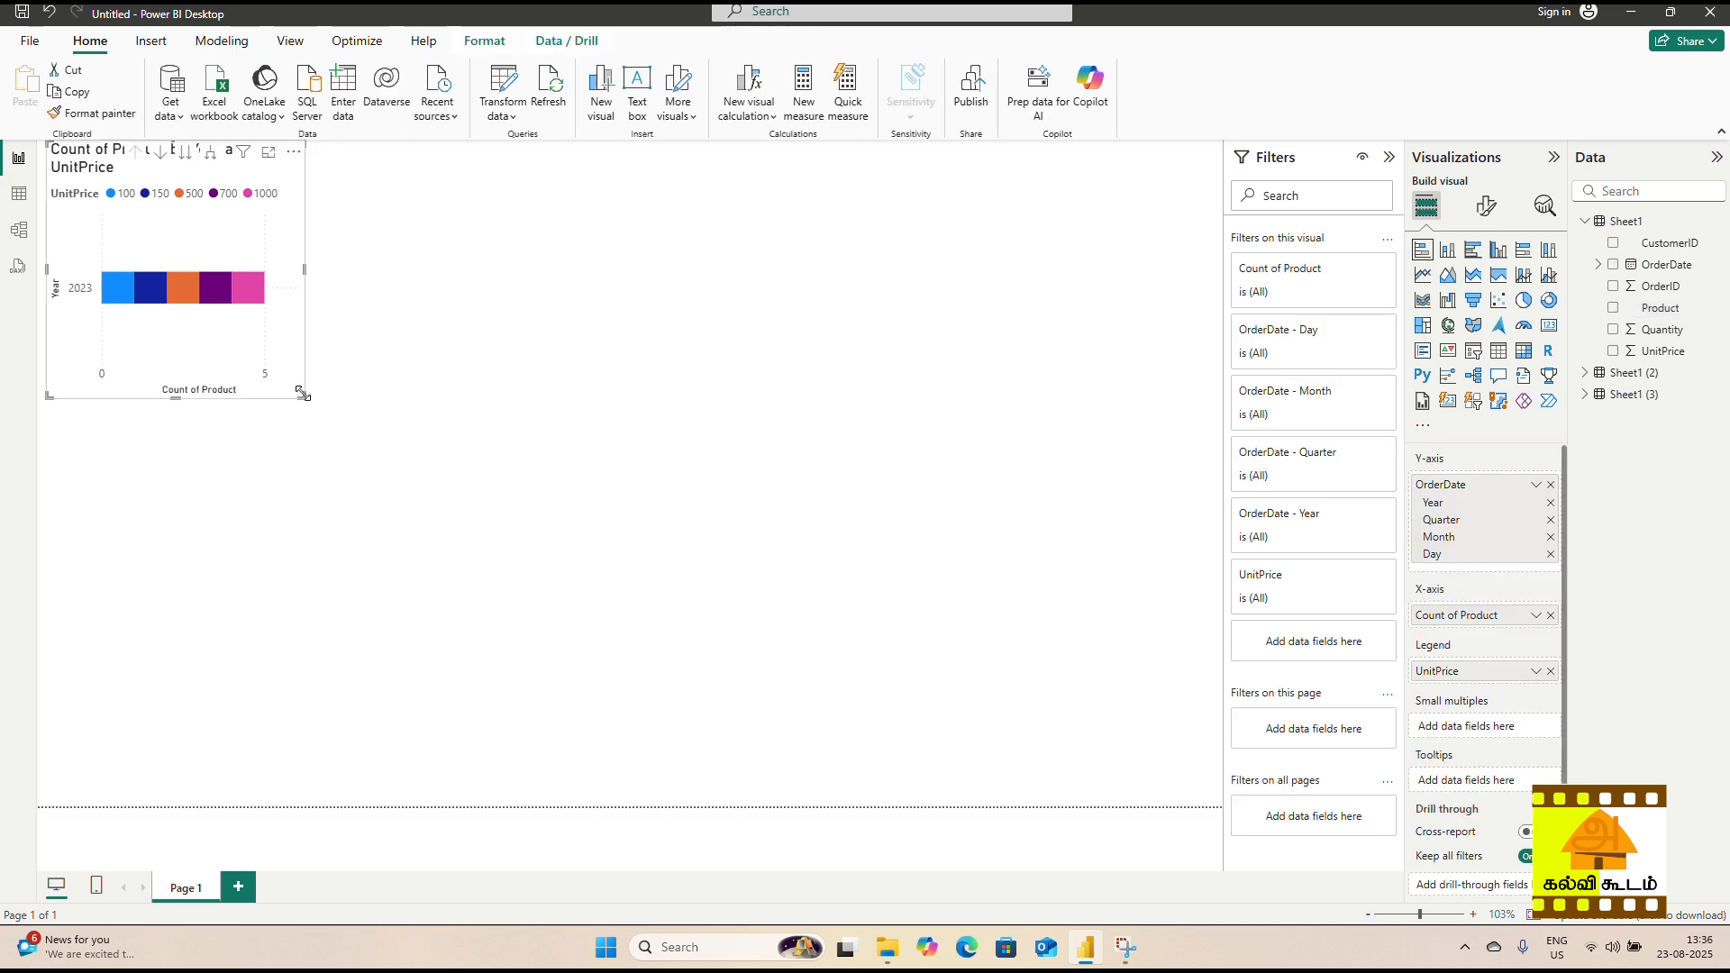
{"action": "left_click_drag", "start_coordinate": [303, 401], "coordinate": [564, 553]}
{"action": "left_click", "coordinate": [241, 324]}
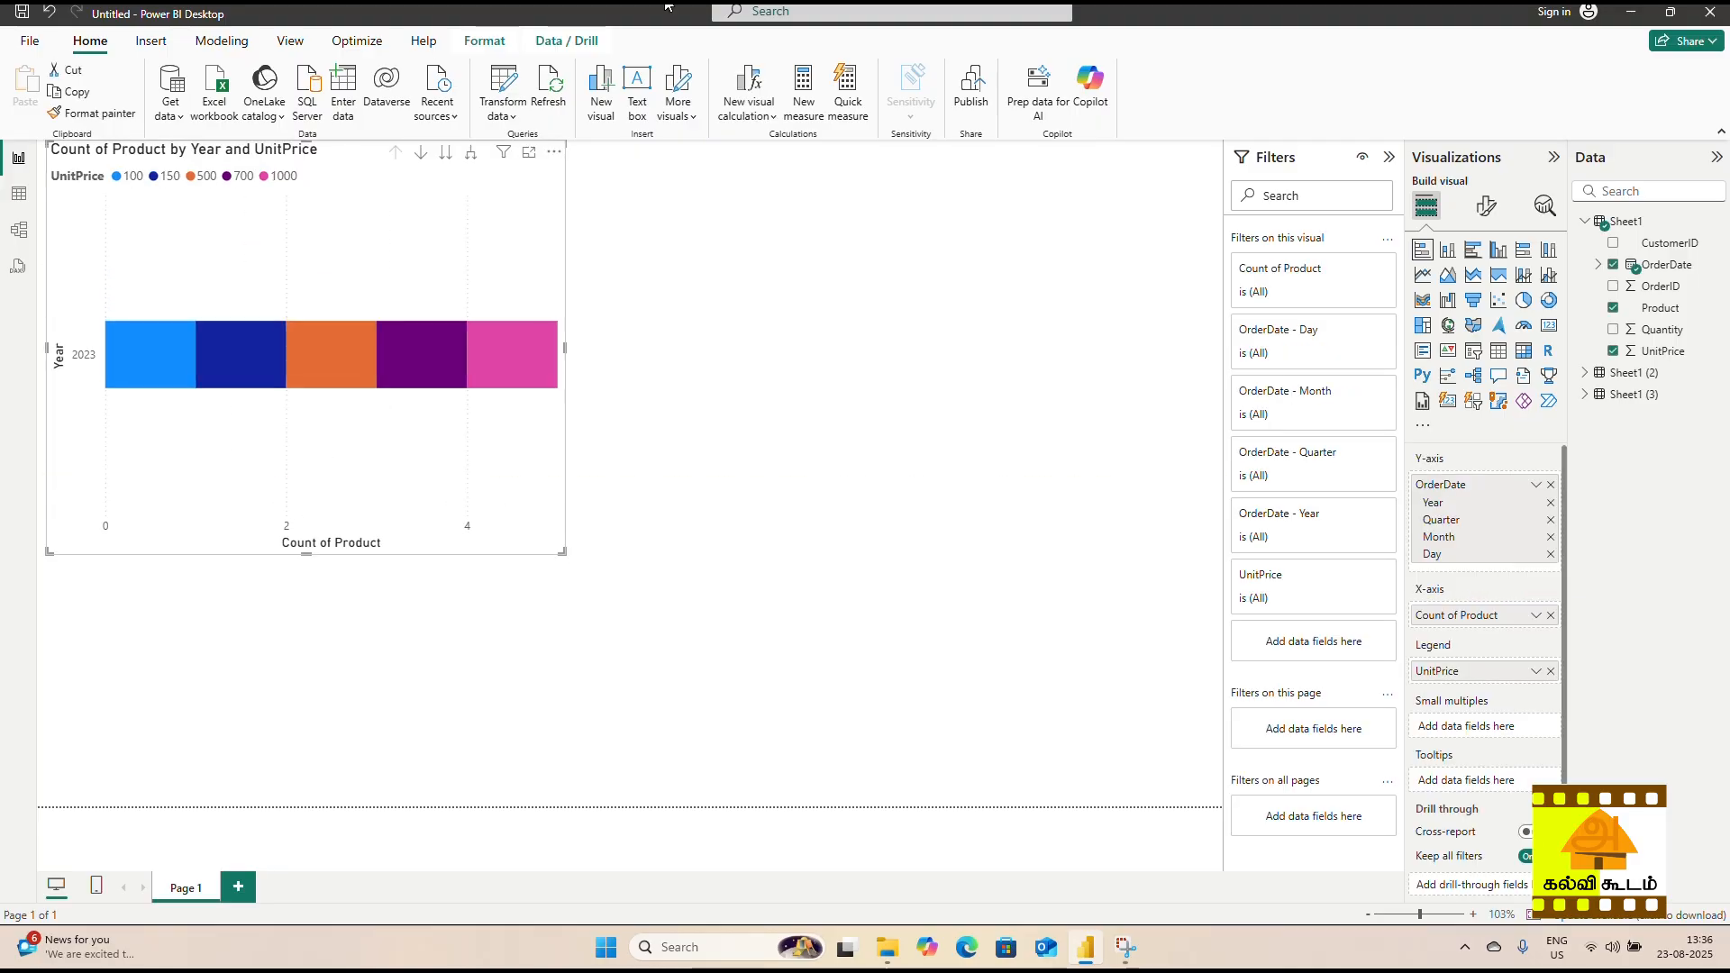